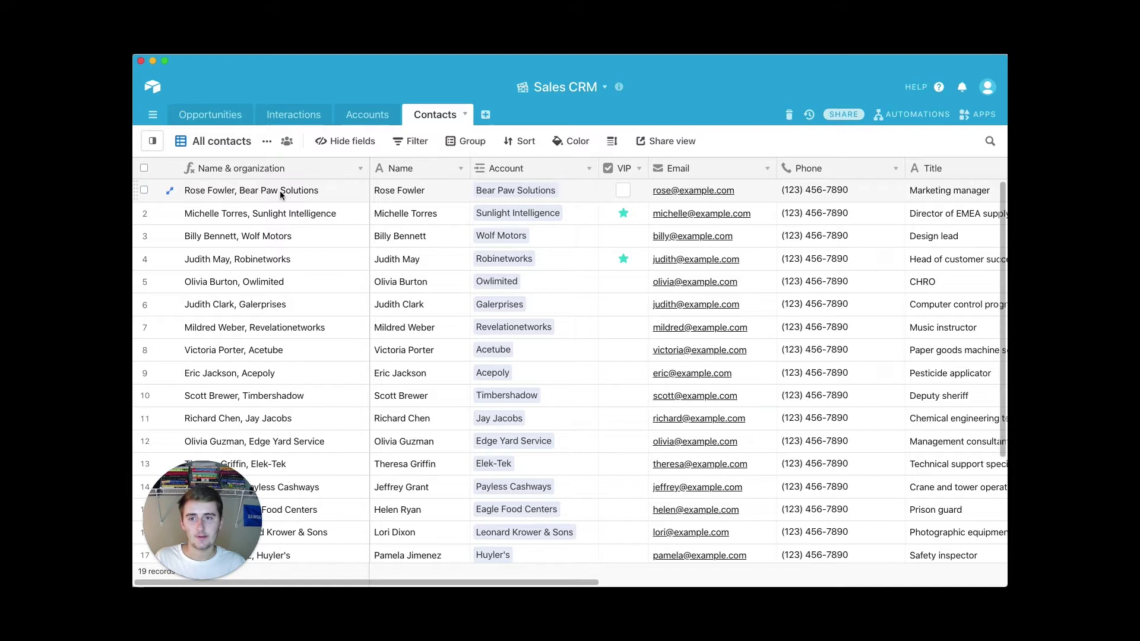
Insert a new Formula field to the right of the Name & organization column
right_click(323, 170)
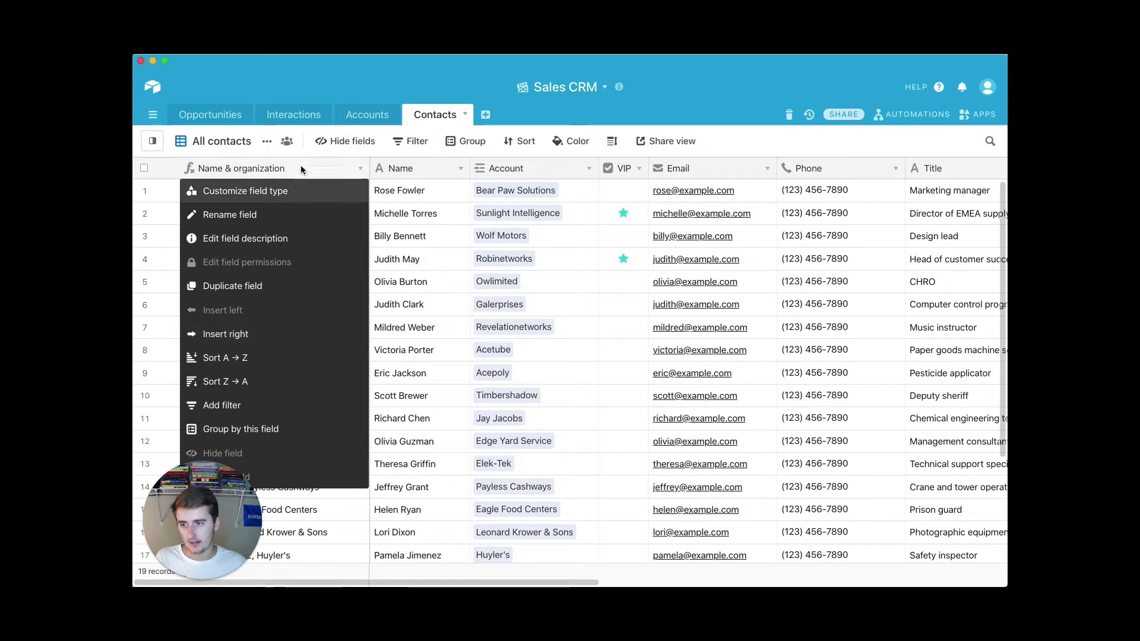
click(255, 341)
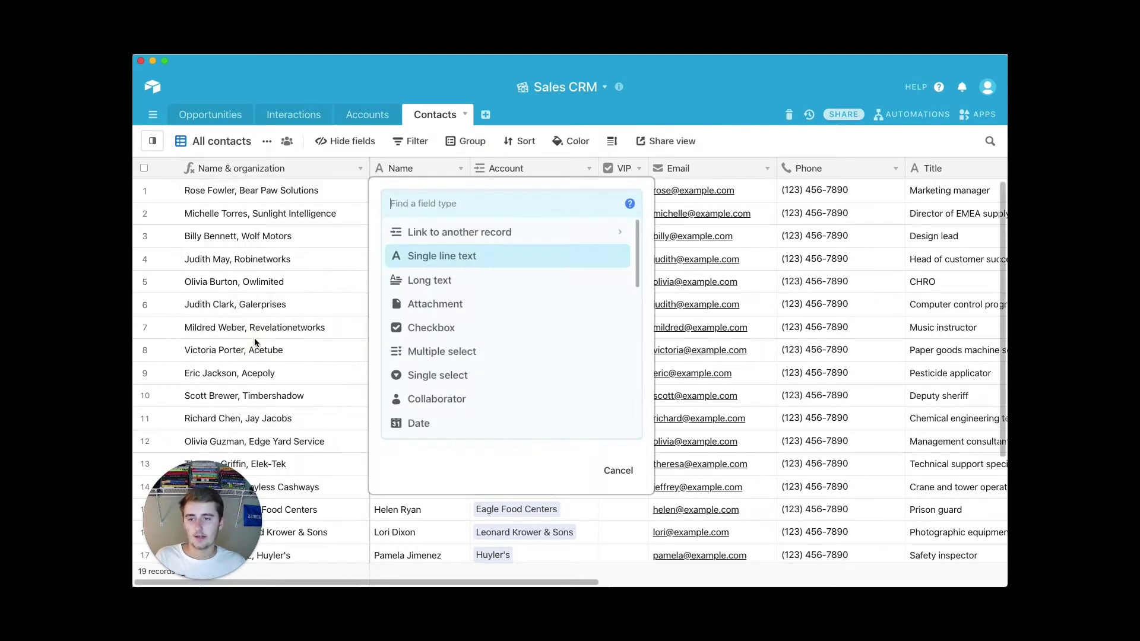
scroll(466, 416, down, 5)
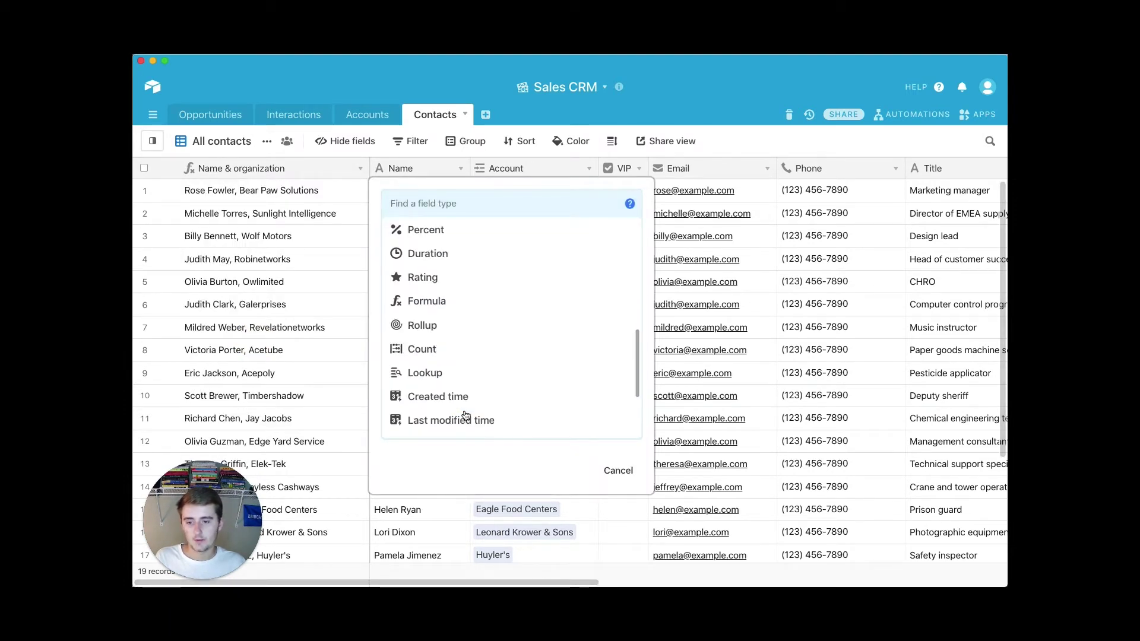
click(447, 304)
click(442, 286)
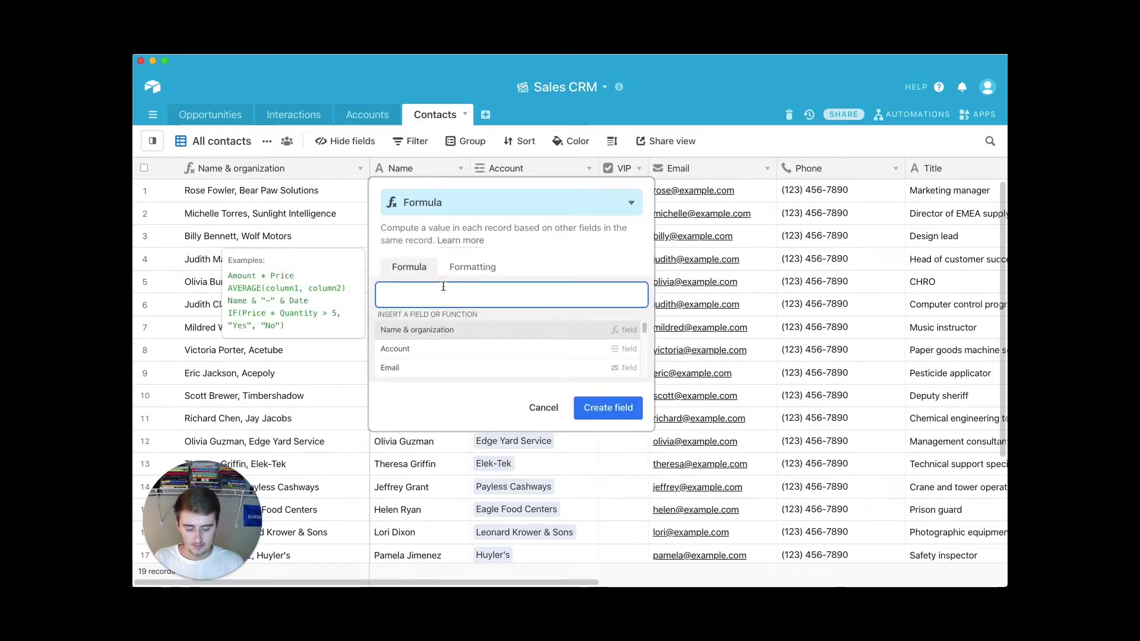
Try out LEFT, RIGHT and MID, then clear the formula back to just '='
text(=)
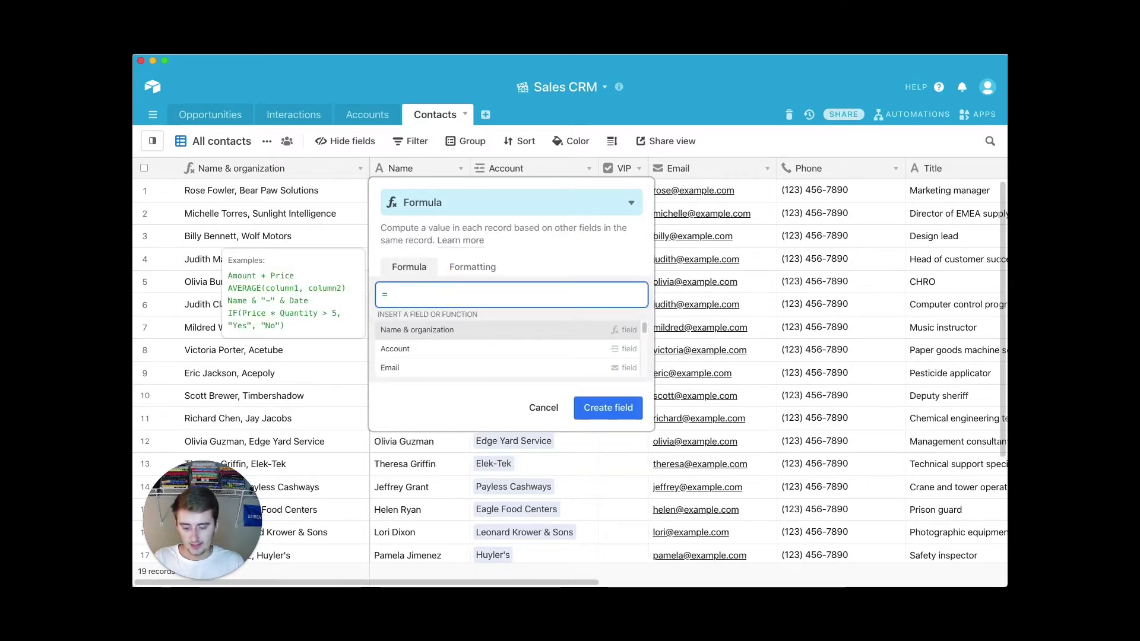
text(left()
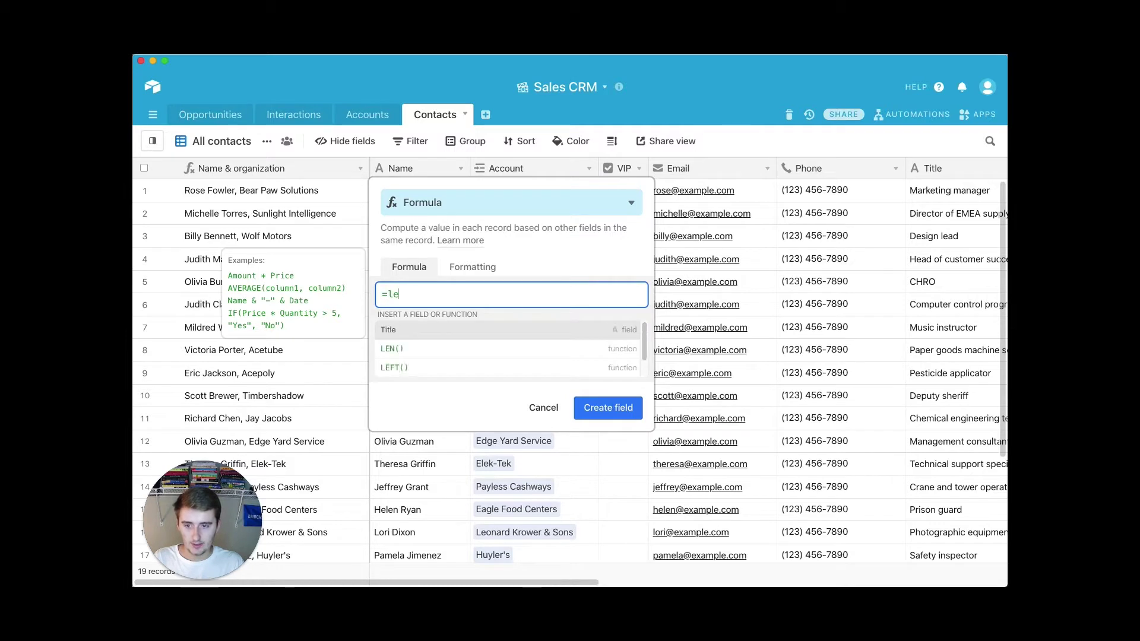
key(BackSpace)
key(BackSpace)
key(BackSpace)
key(BackSpace)
key(BackSpace)
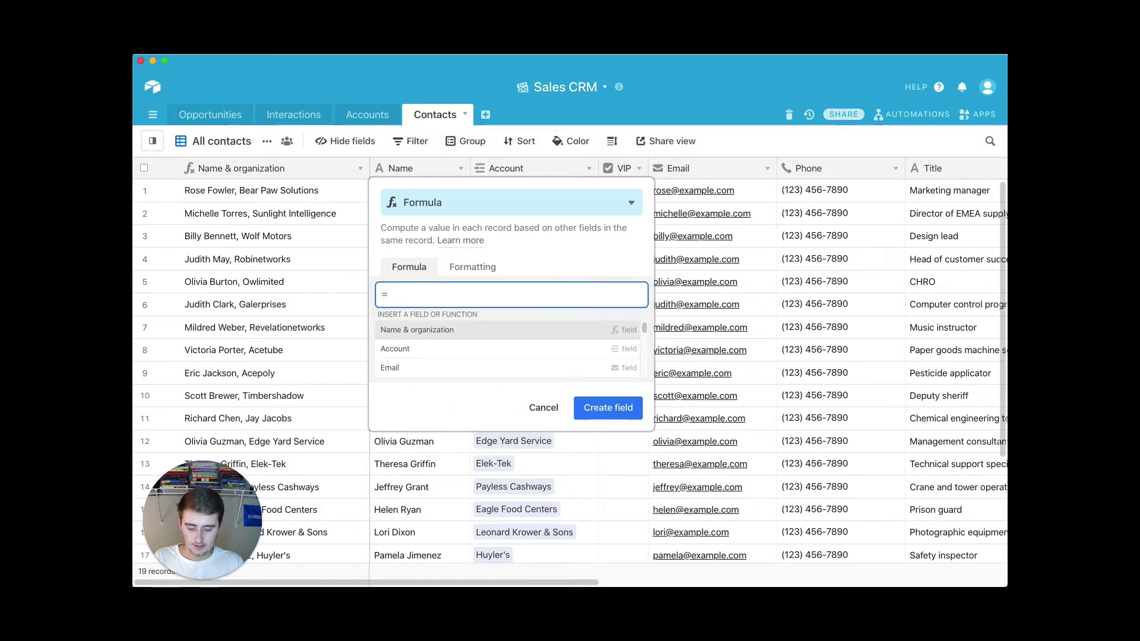
text(ri)
key(BackSpace)
key(BackSpace)
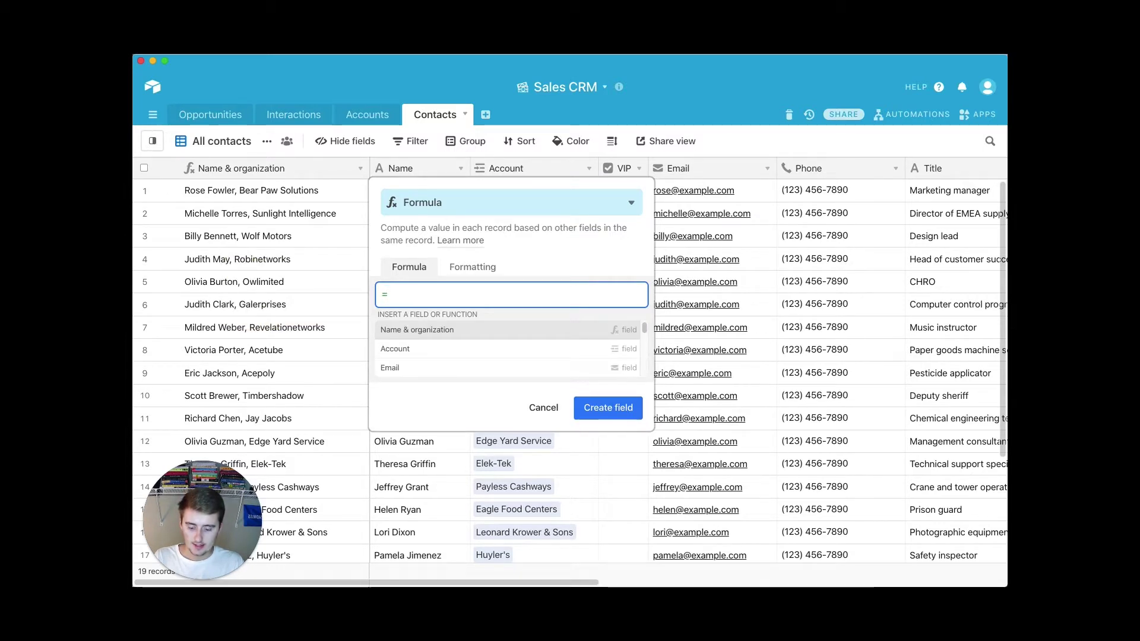
text(mid)
key(BackSpace)
key(BackSpace)
key(BackSpace)
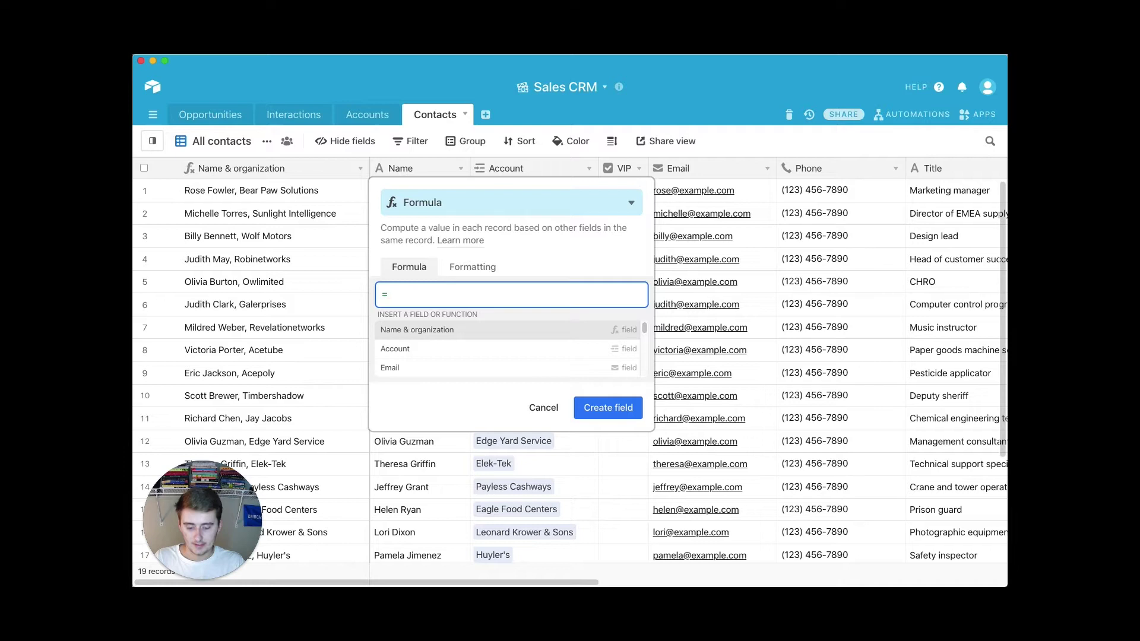
Build the formula =LEFT(Phone,5) using the LEFT function and Phone field suggestions
text(left)
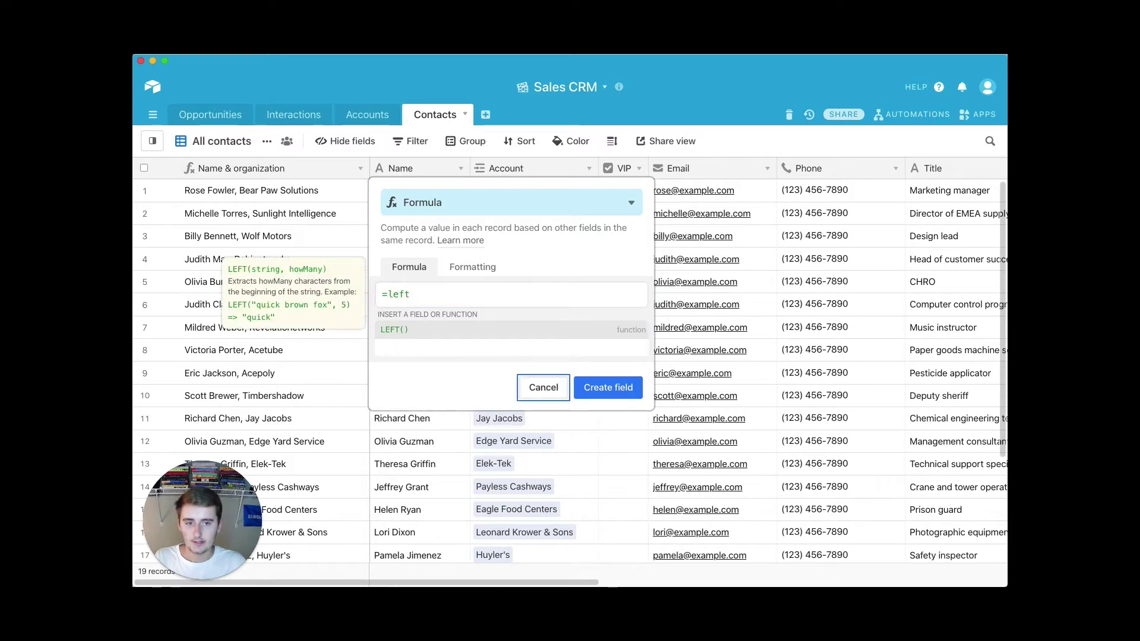
key(Tab)
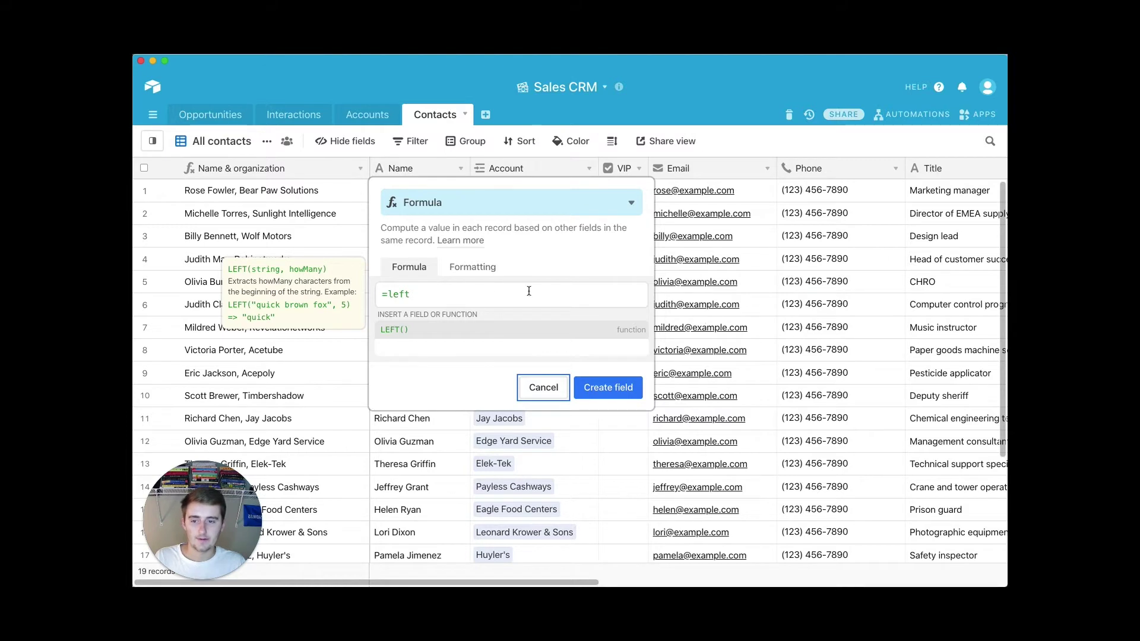
click(404, 334)
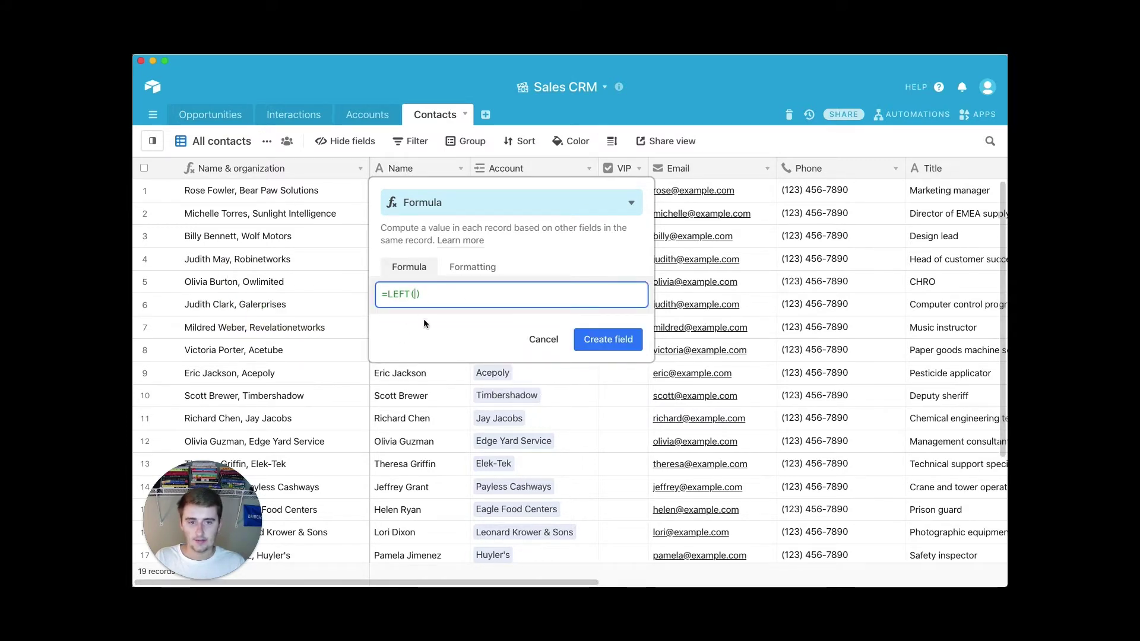
text(Ph)
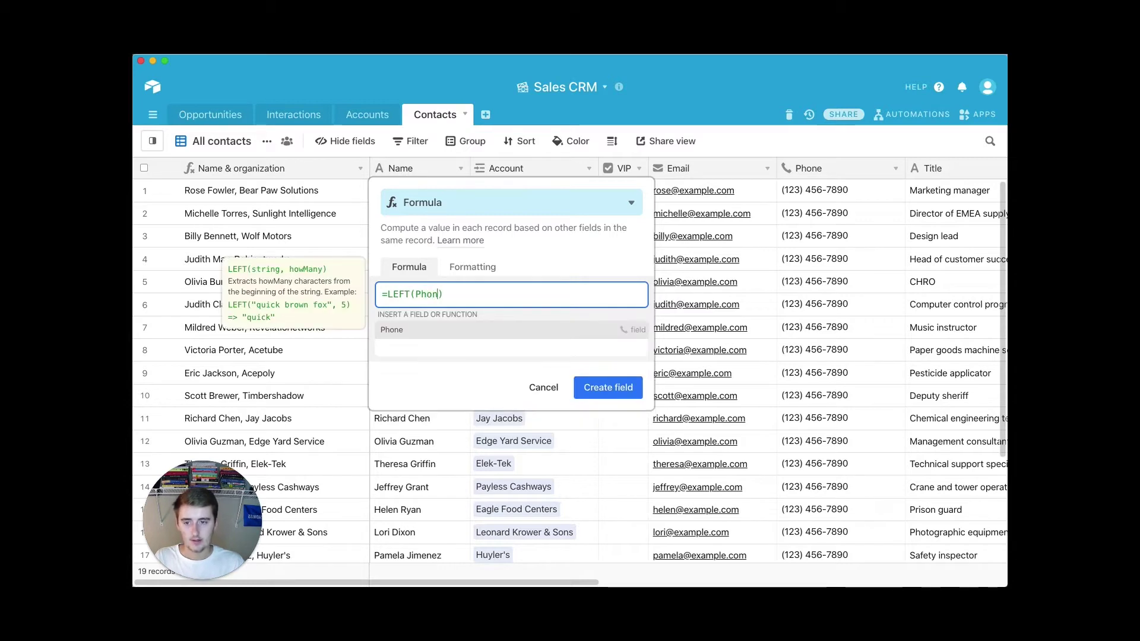
text(on)
click(445, 328)
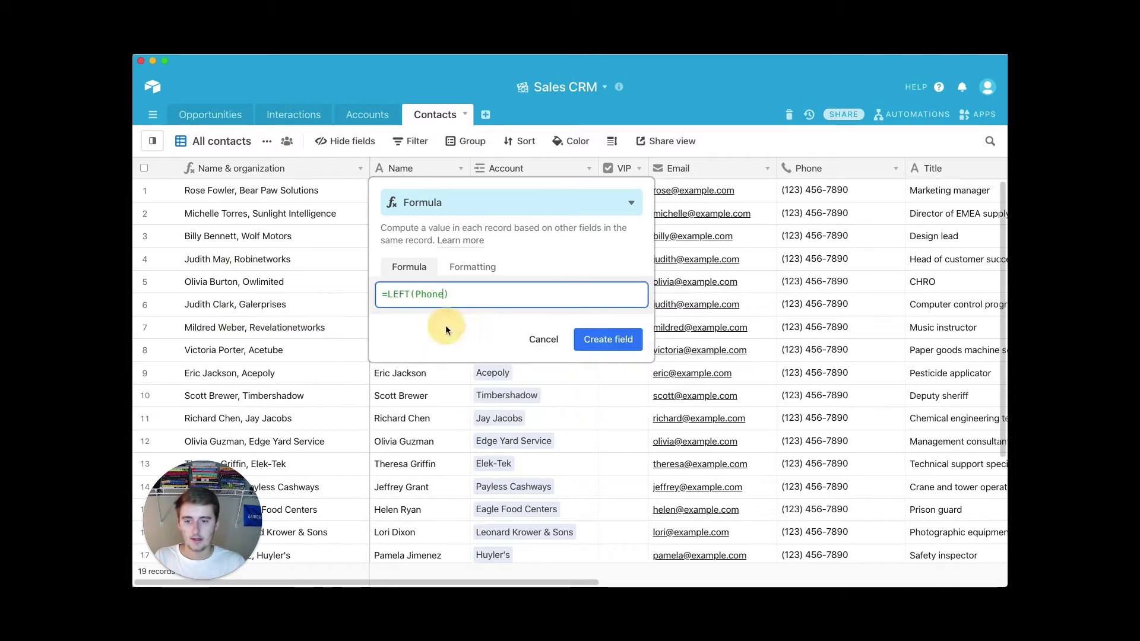
click(406, 296)
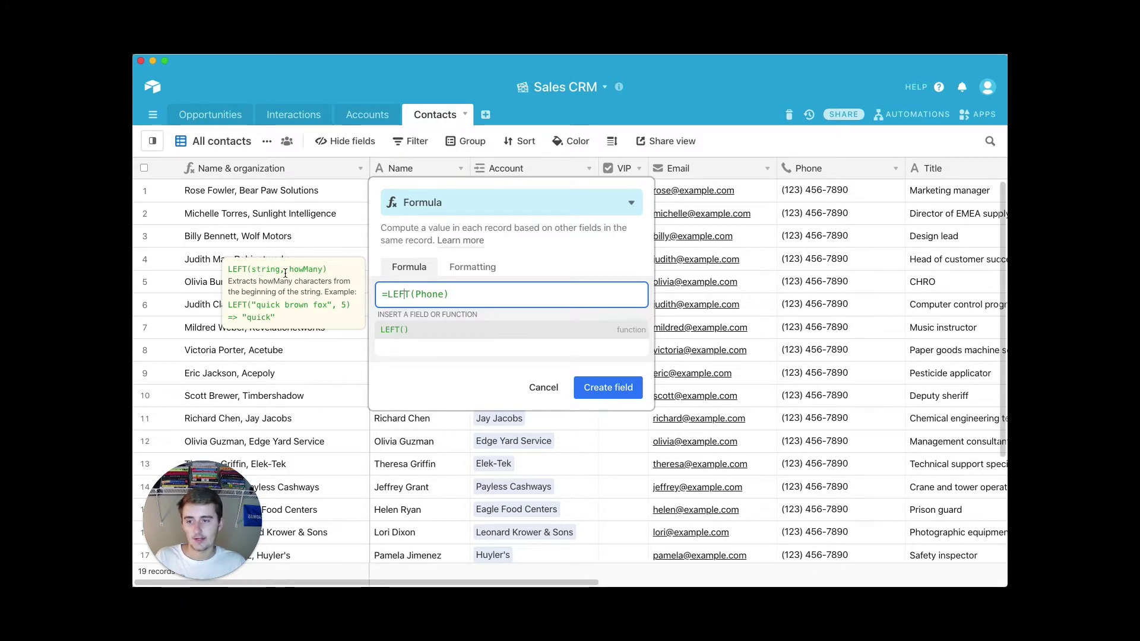
click(442, 294)
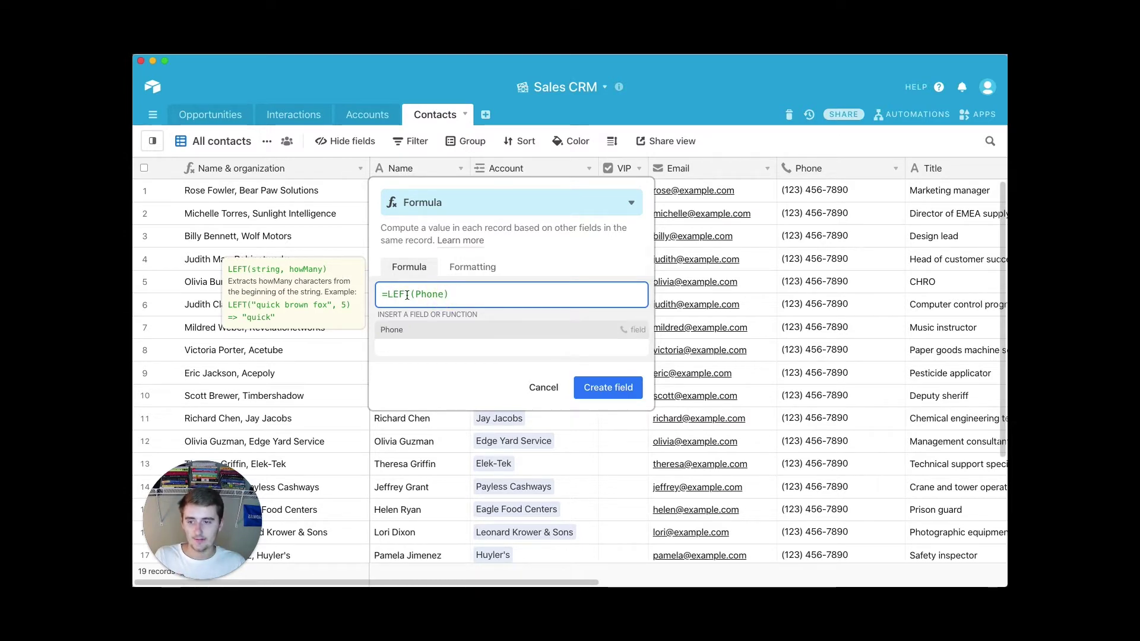
click(447, 298)
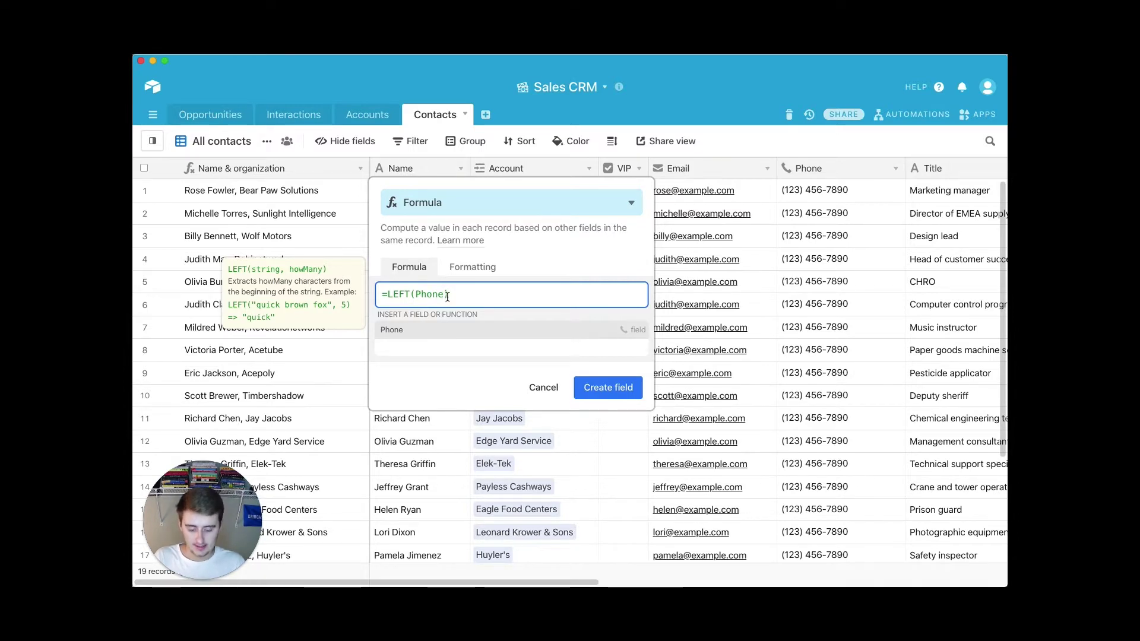
text(,)
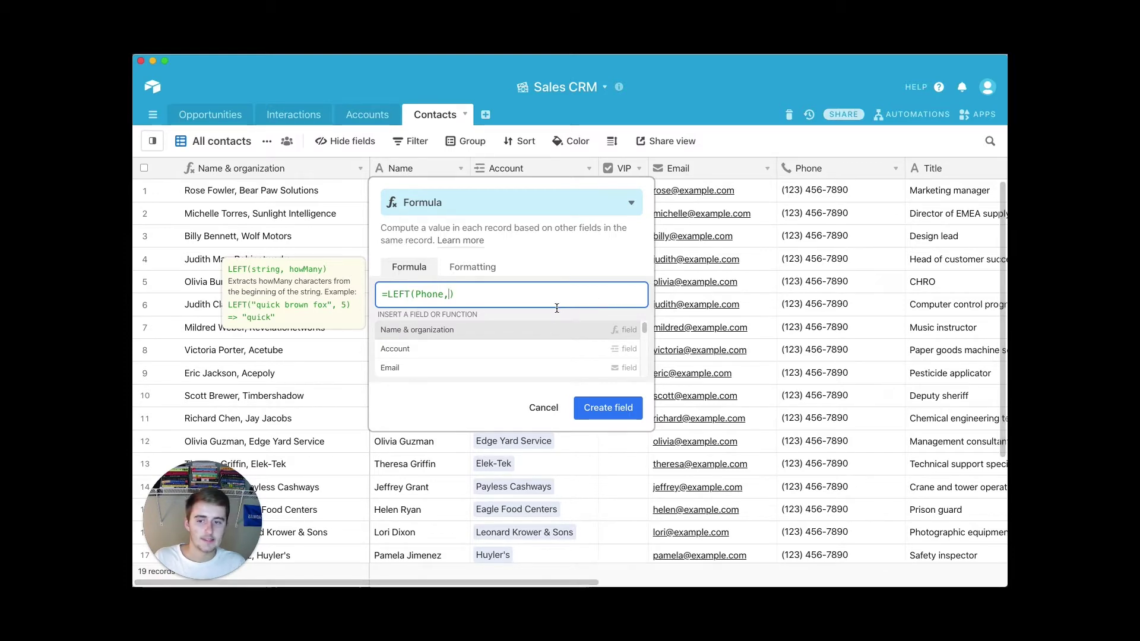
text(5)
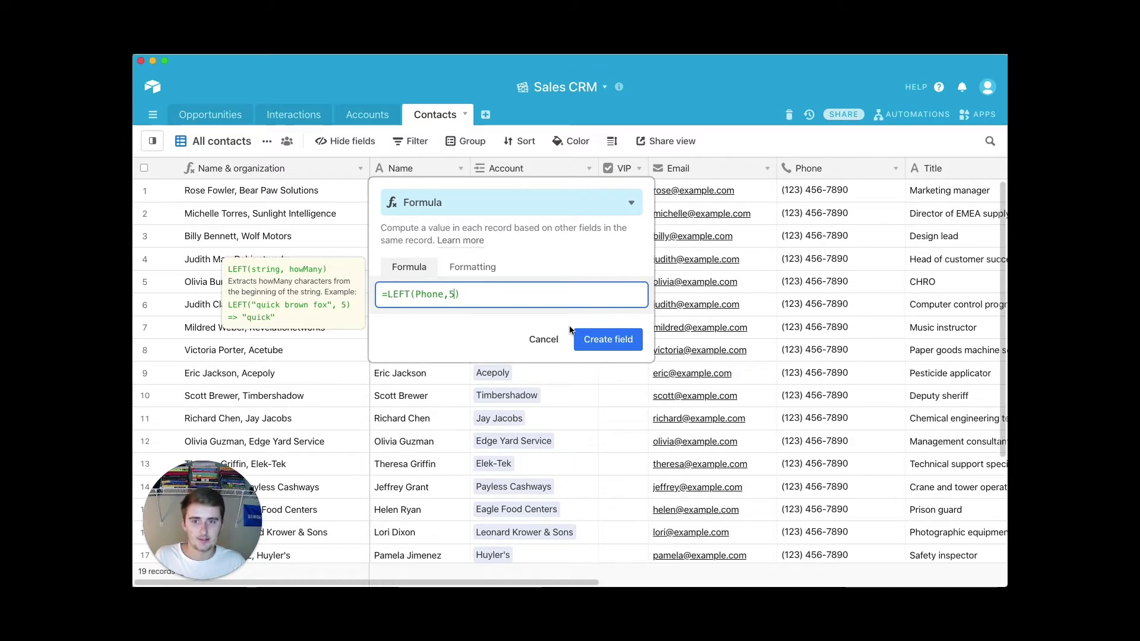
Create the field, name it 'Area Code' and narrow the column to fit its values
click(597, 338)
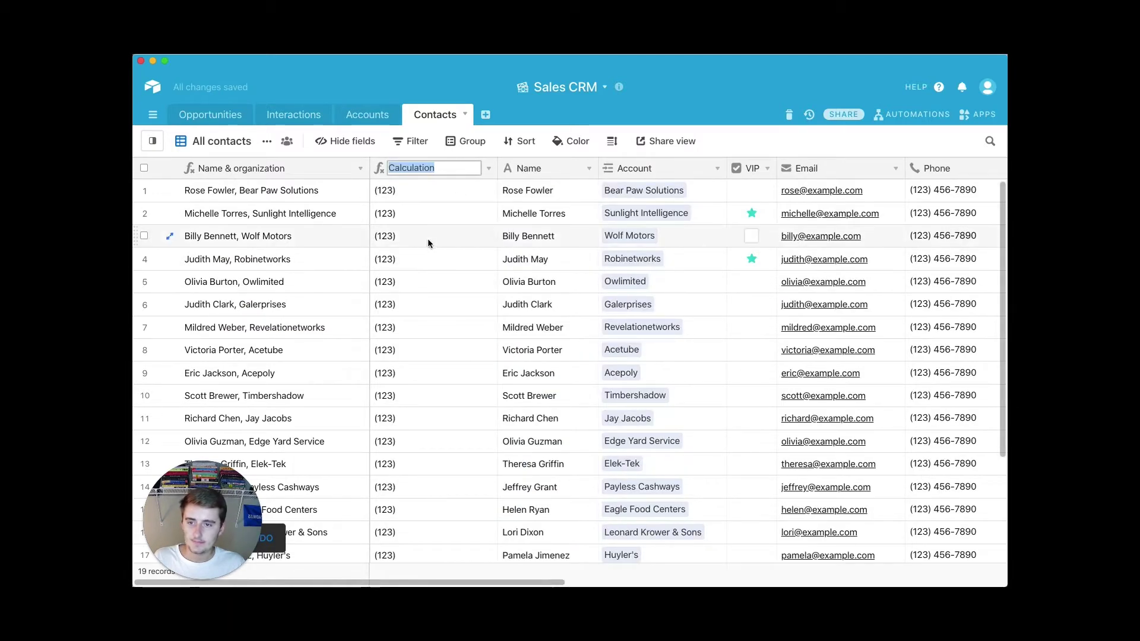
text(Are)
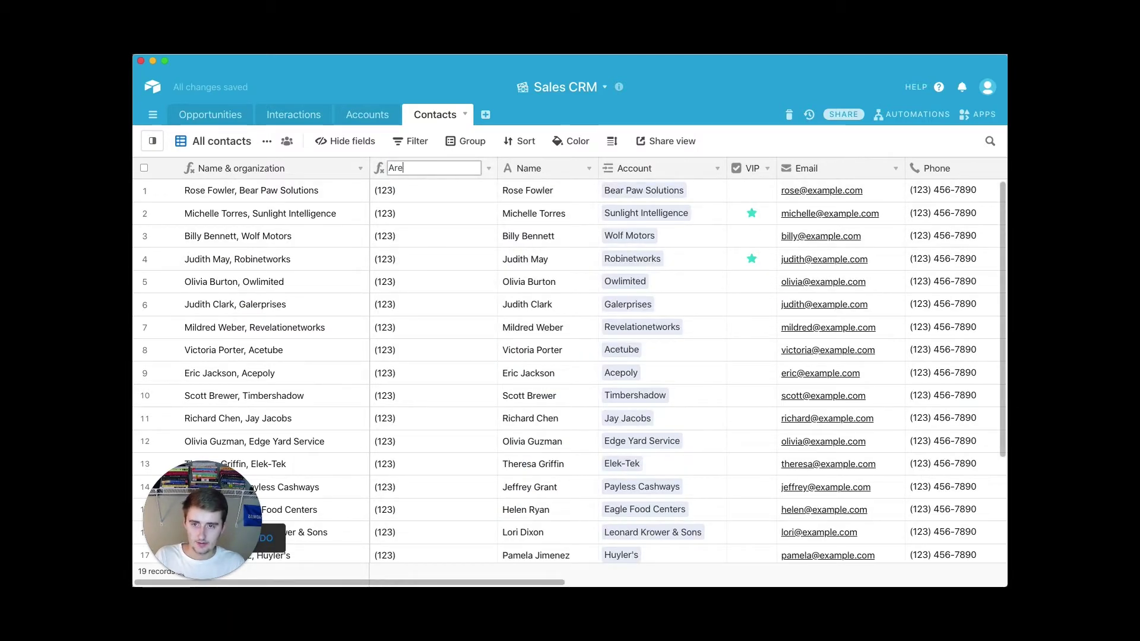
text(a Code)
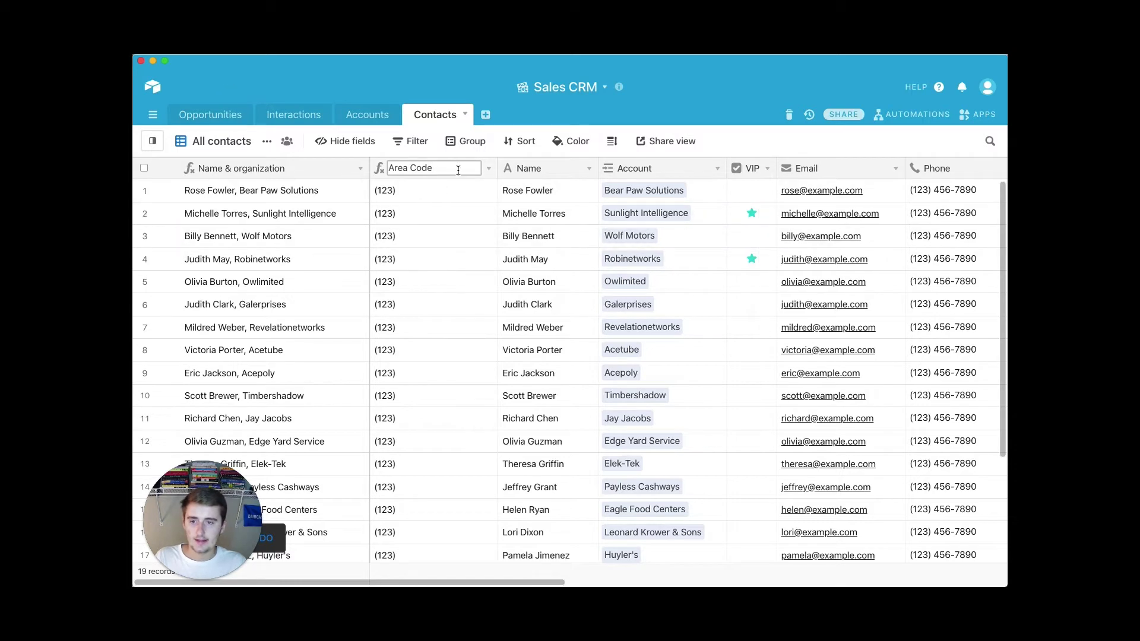
drag(497, 168, 451, 168)
click(414, 172)
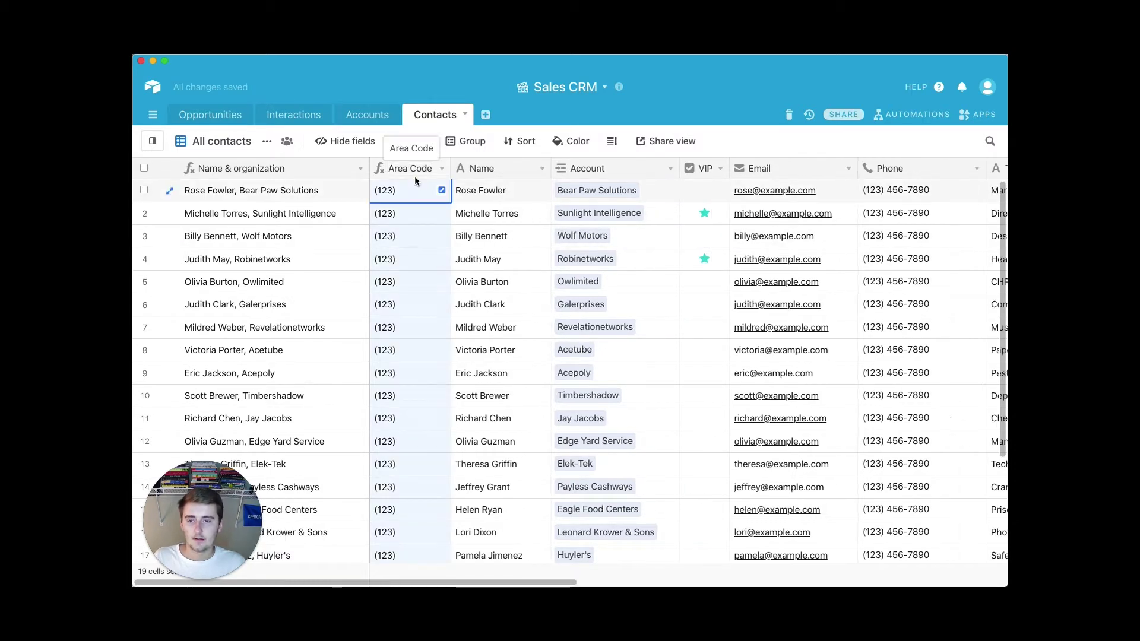
Insert a formula field right of Area Code with the formula =RIGHT(Phone, 4)
right_click(413, 170)
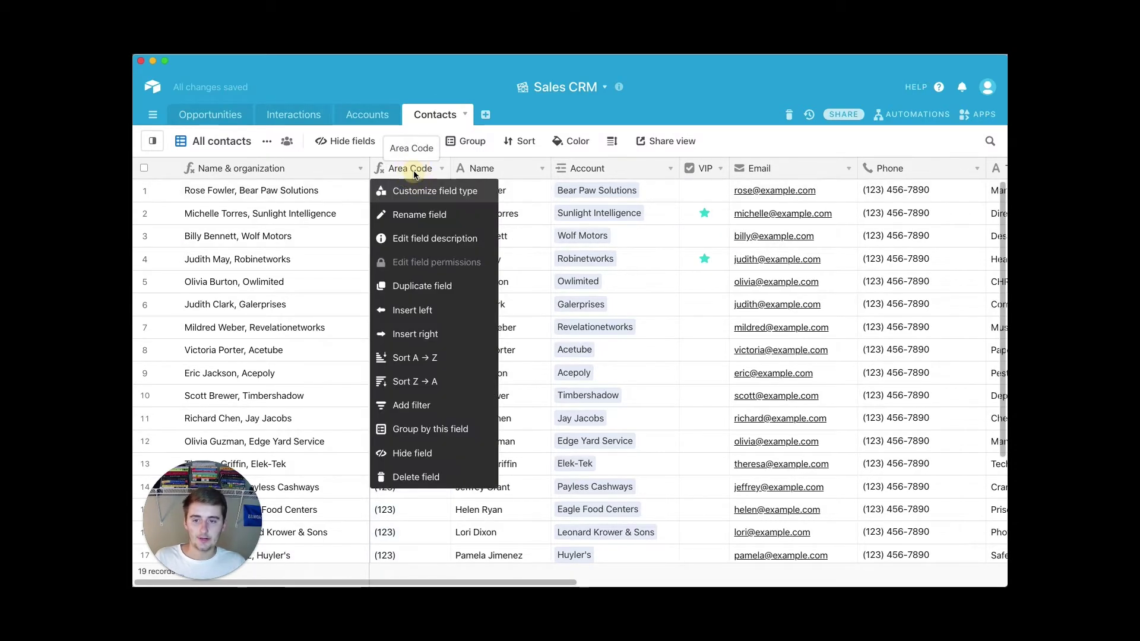
click(428, 331)
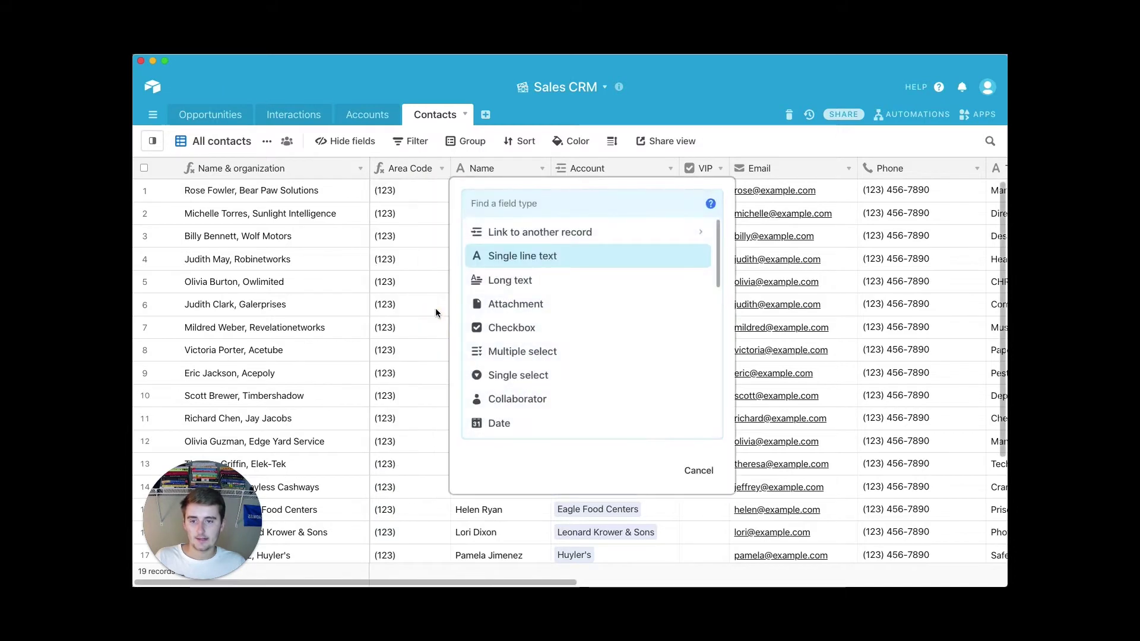
scroll(579, 303, down, 5)
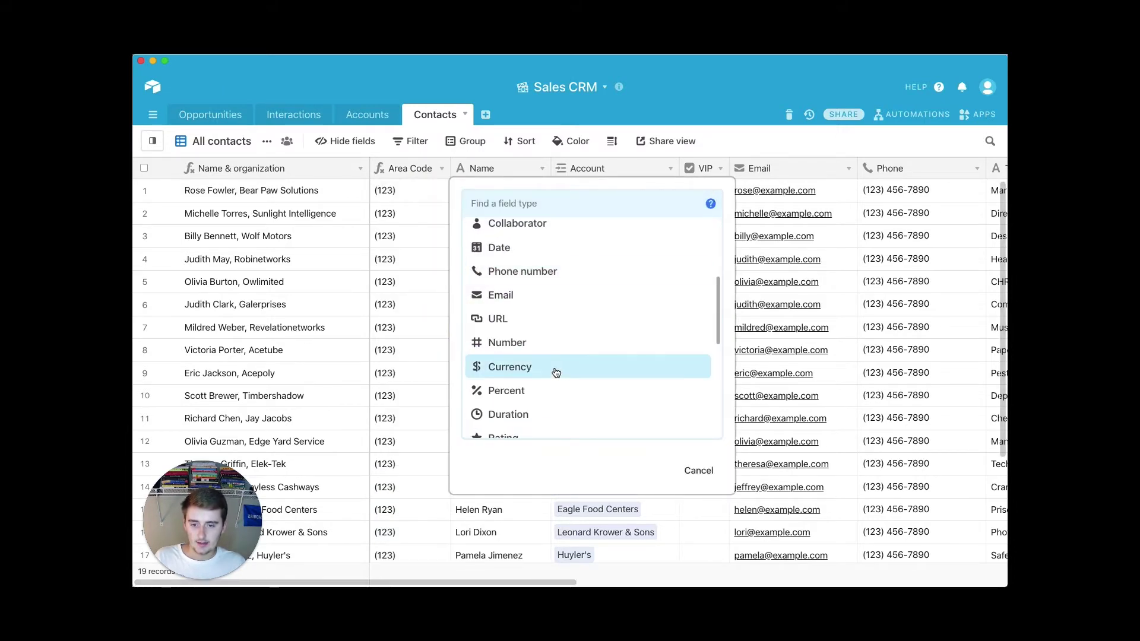
scroll(553, 375, down, 2)
click(547, 389)
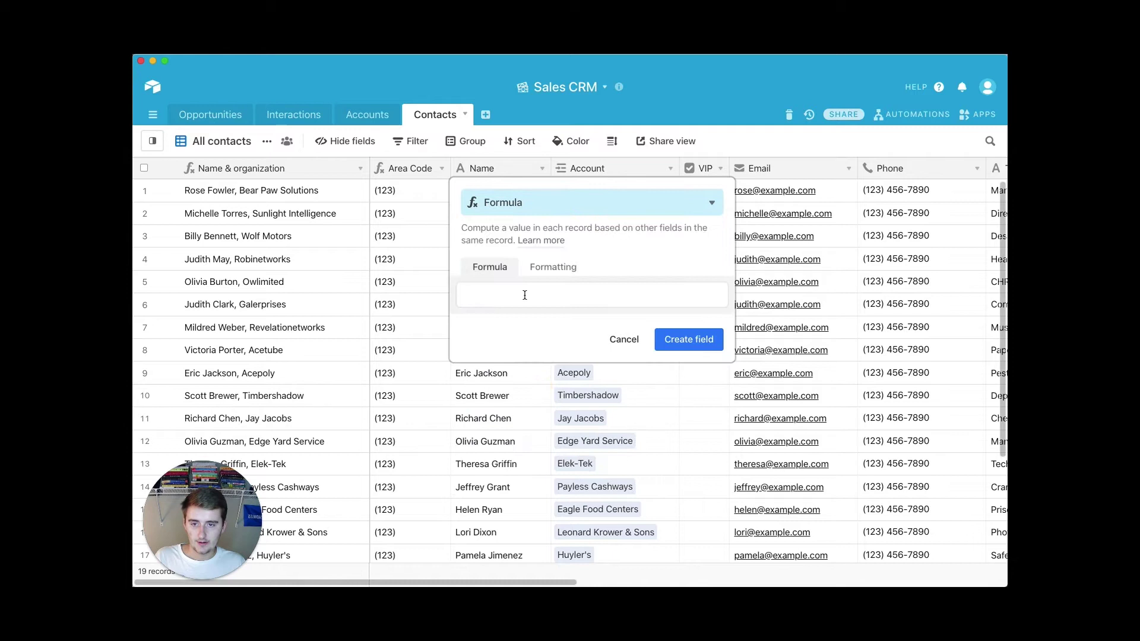
click(522, 304)
text(=)
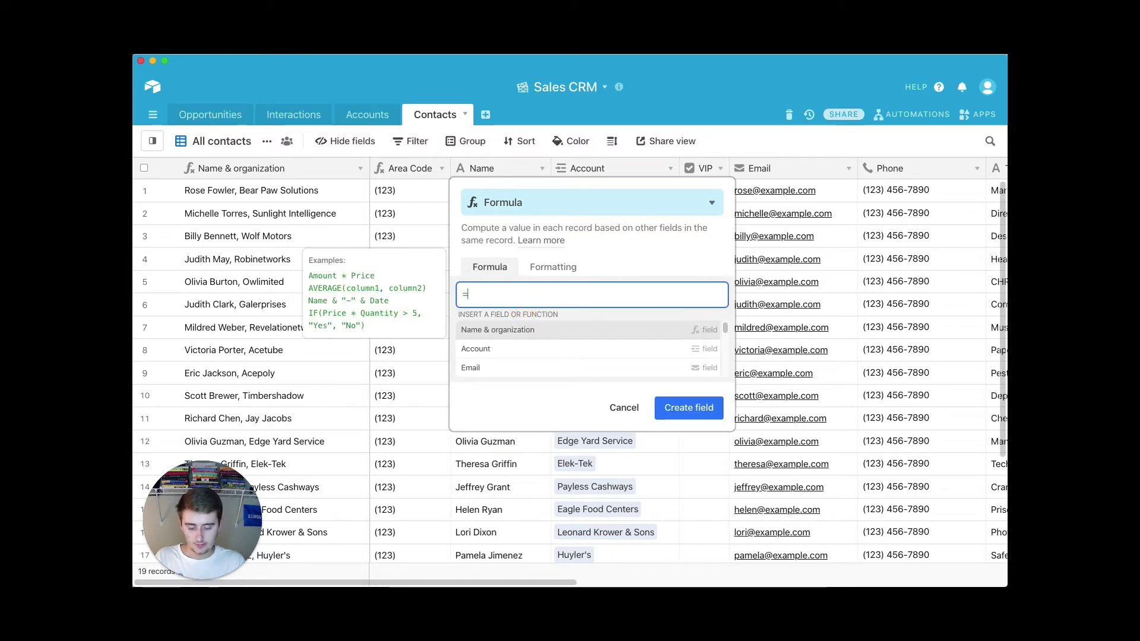
text(right)
click(514, 329)
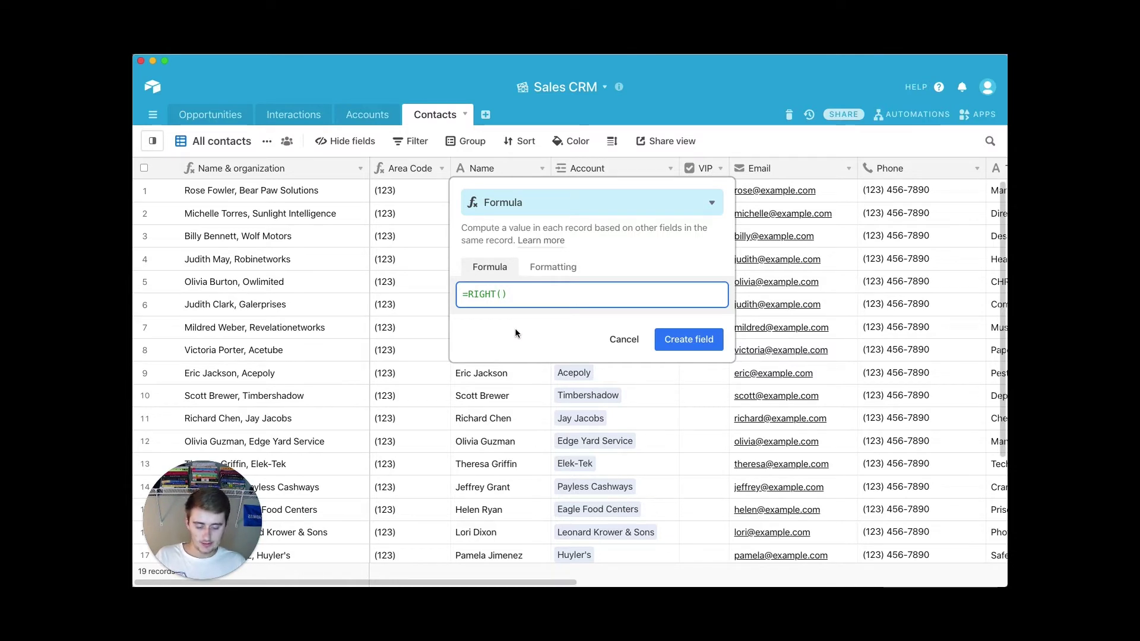
text(phone)
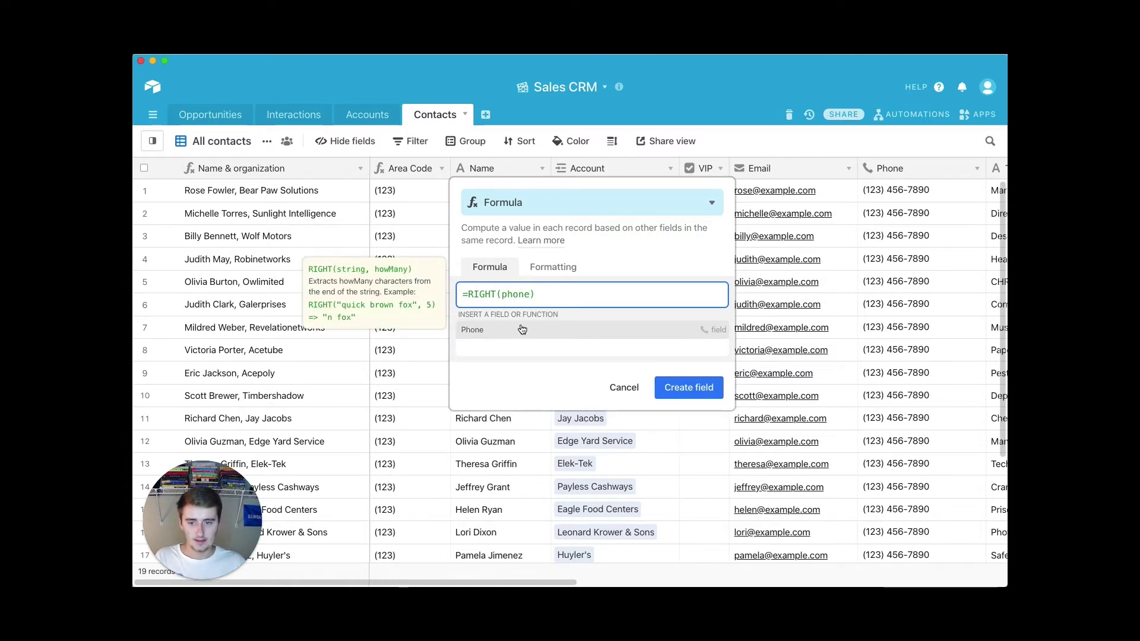
click(522, 330)
text(, )
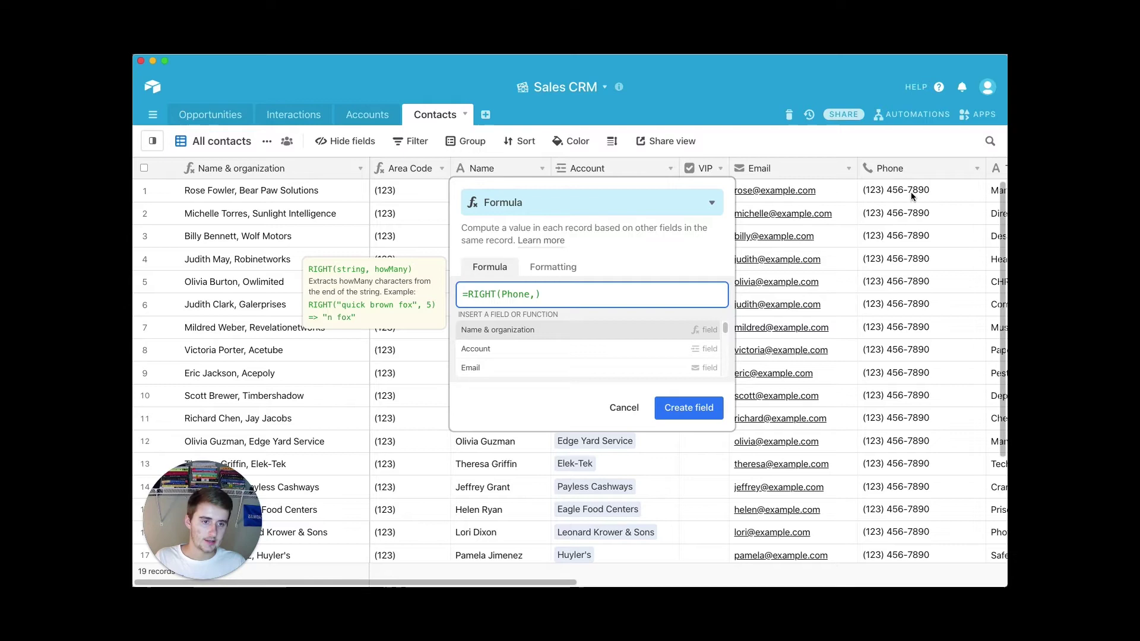
text(4)
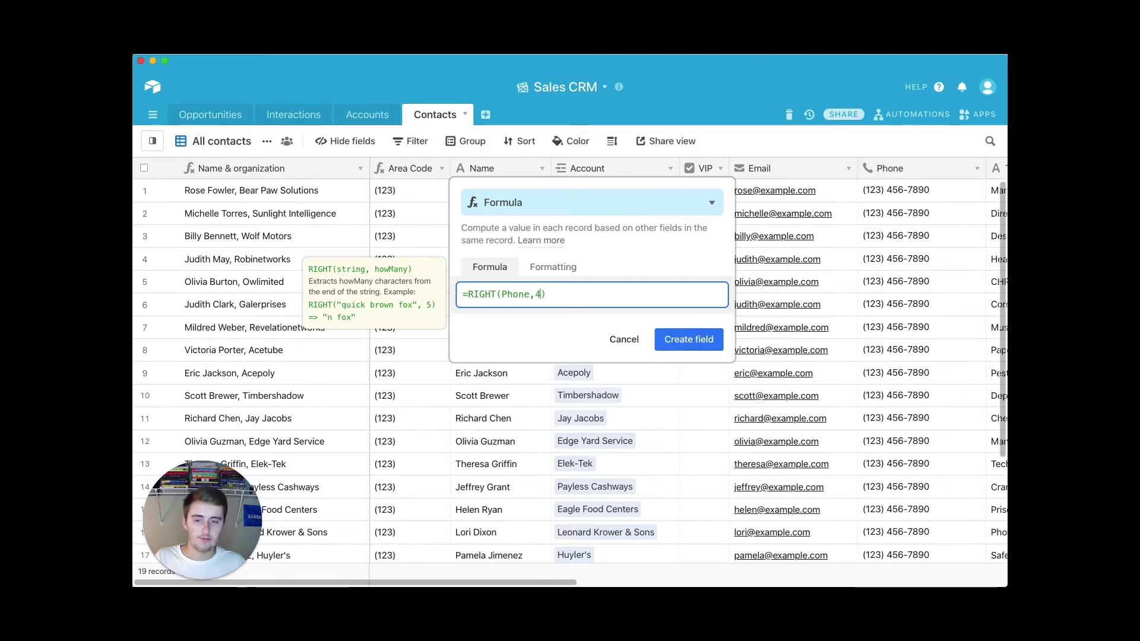
Create the field, name it 'Last 4' and drag the column narrower
click(682, 339)
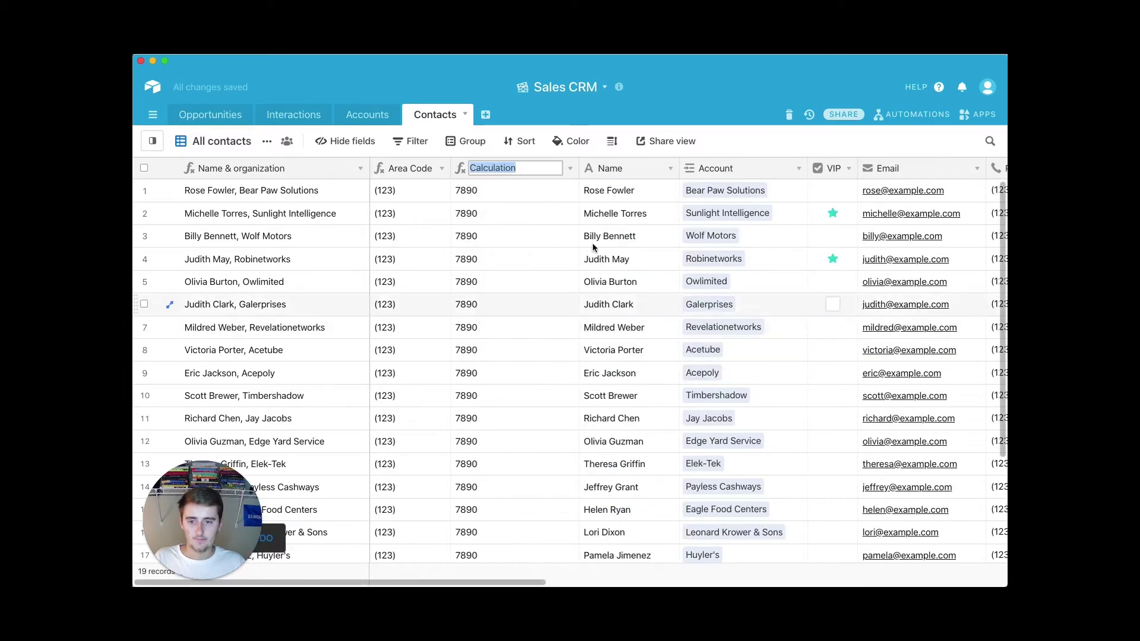
text(Last 4)
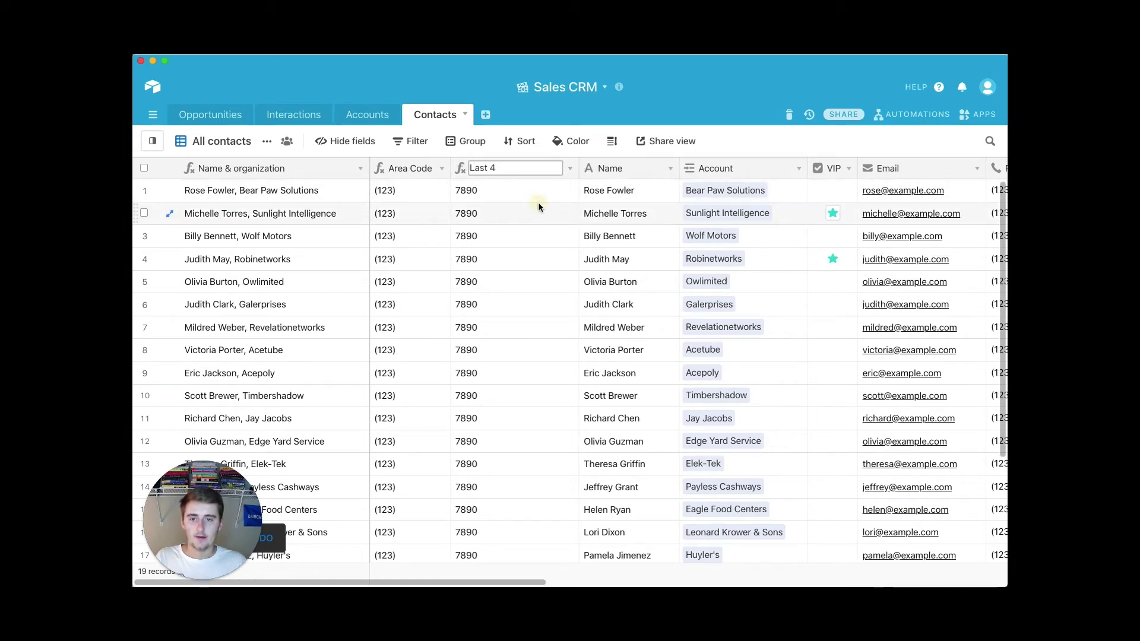
click(538, 206)
drag(578, 169, 511, 177)
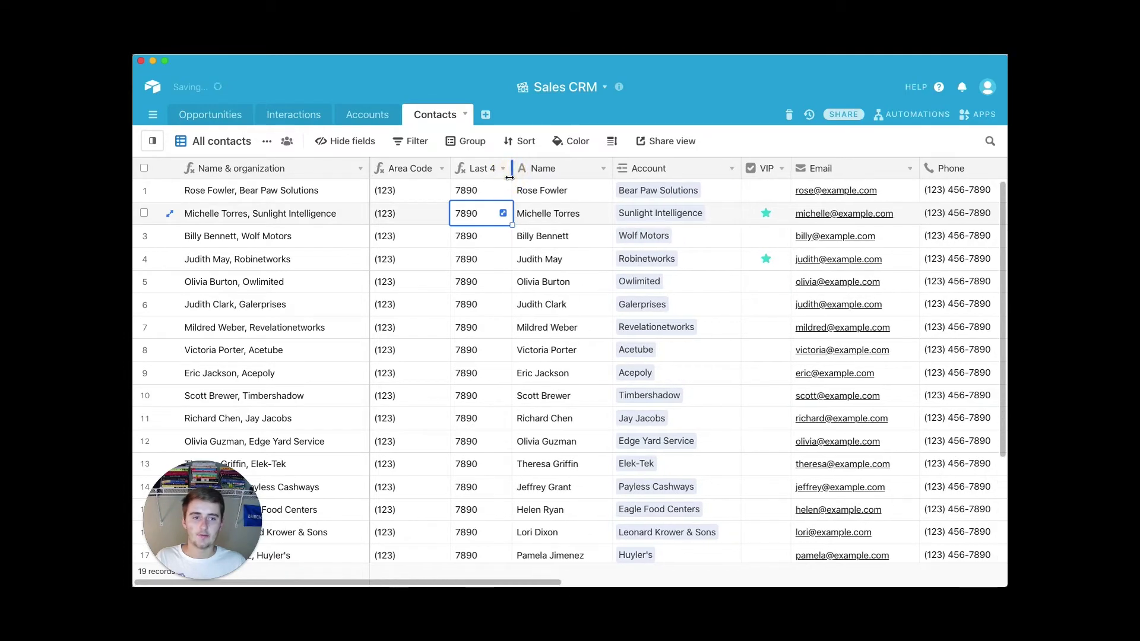
Insert a new Formula field to the right of the Last 4 column
right_click(470, 168)
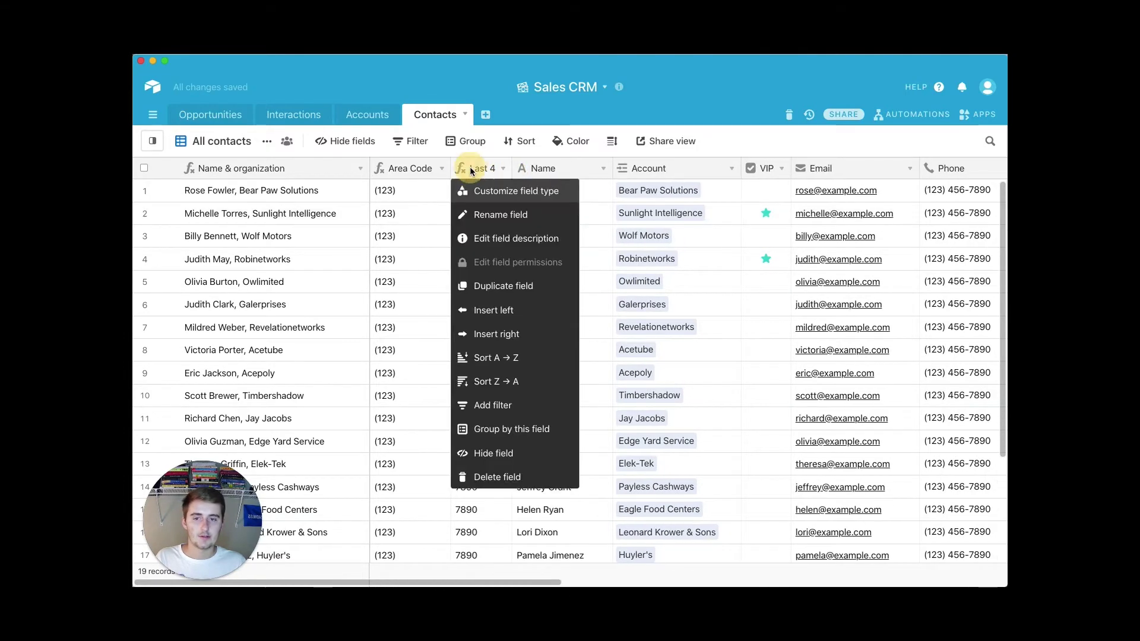
click(508, 336)
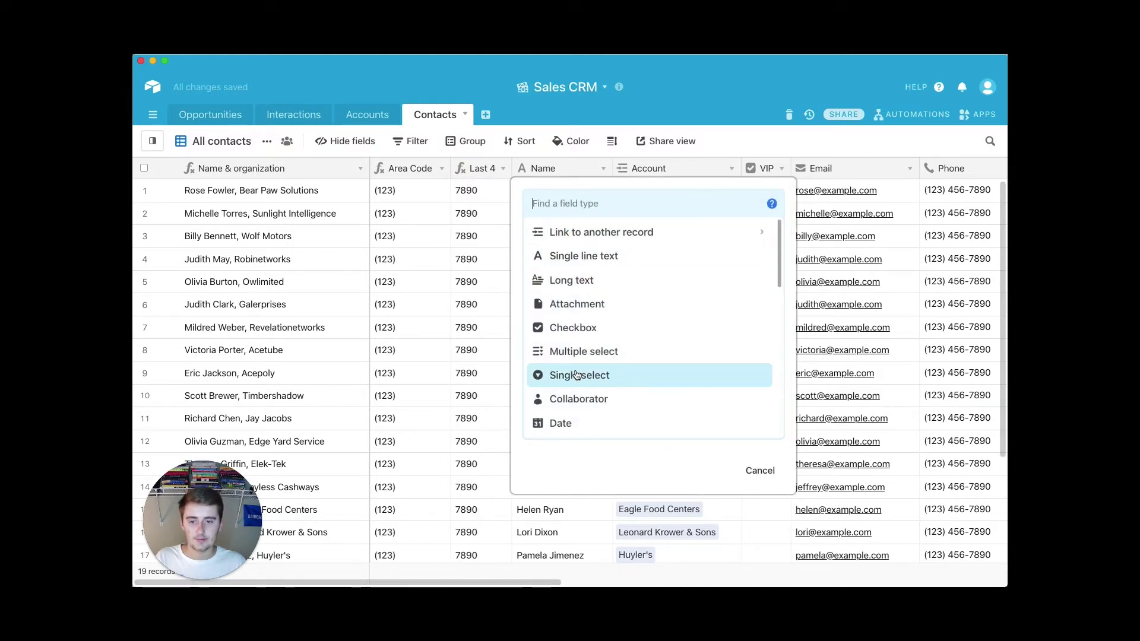
scroll(575, 375, down, 5)
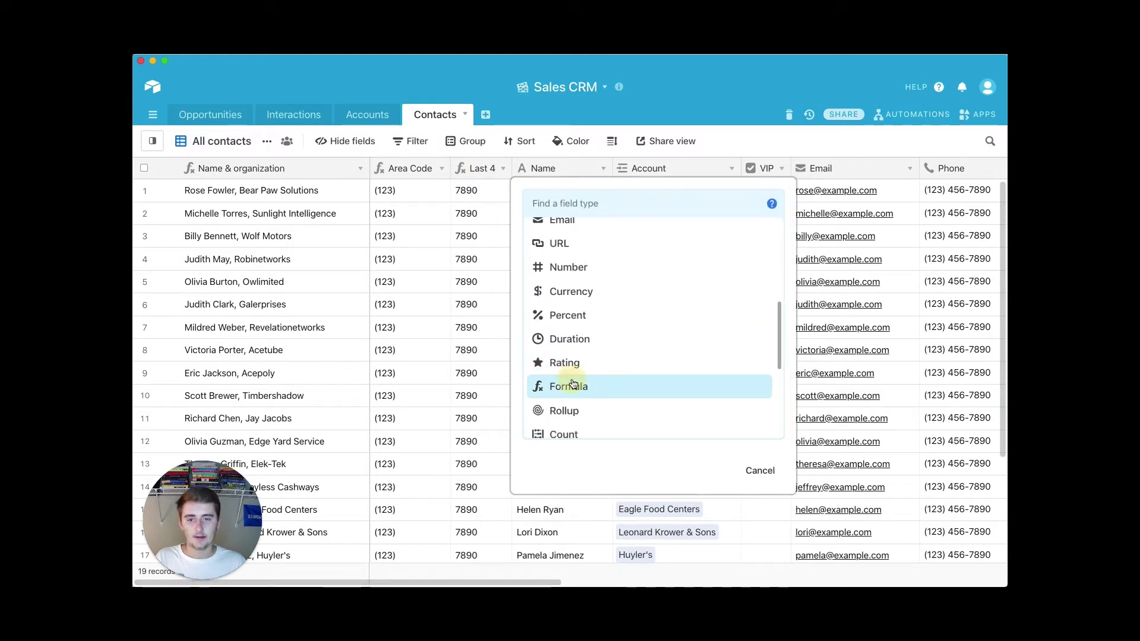
click(570, 386)
click(674, 294)
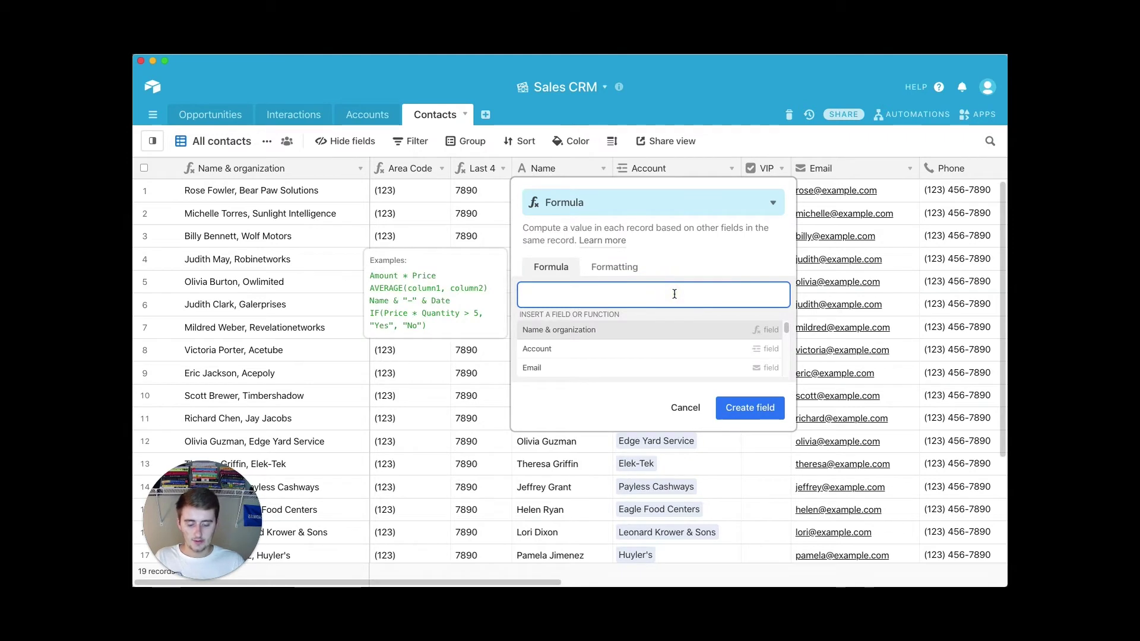
Enter the formula MID(Phone,7,3) and create the field, showing 456
text(mis)
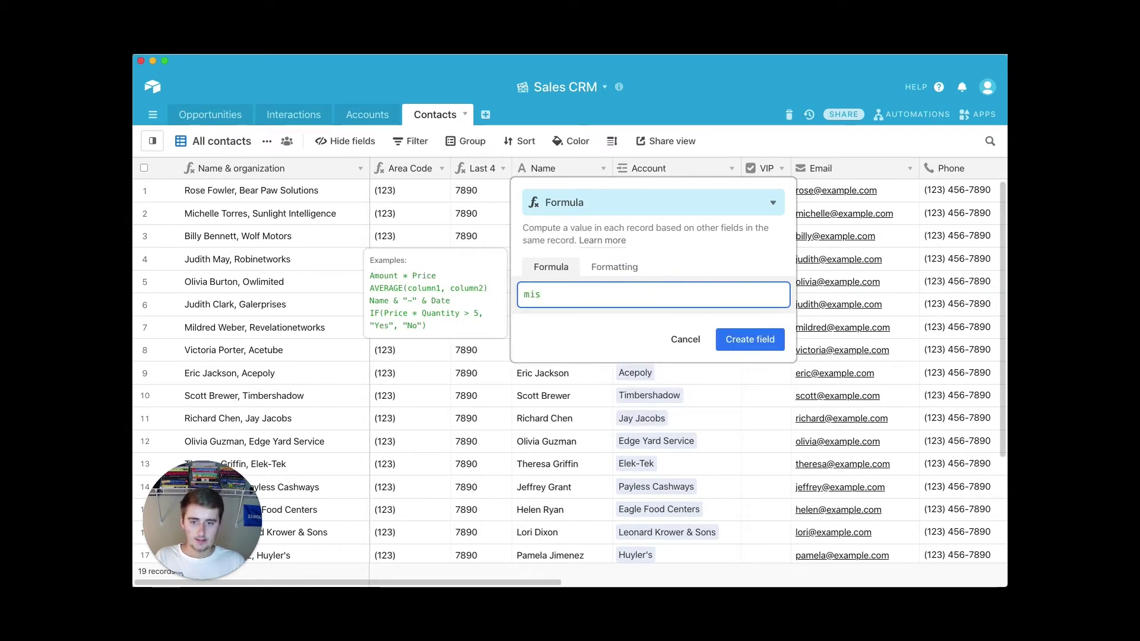
key(BackSpace)
text(d)
click(549, 339)
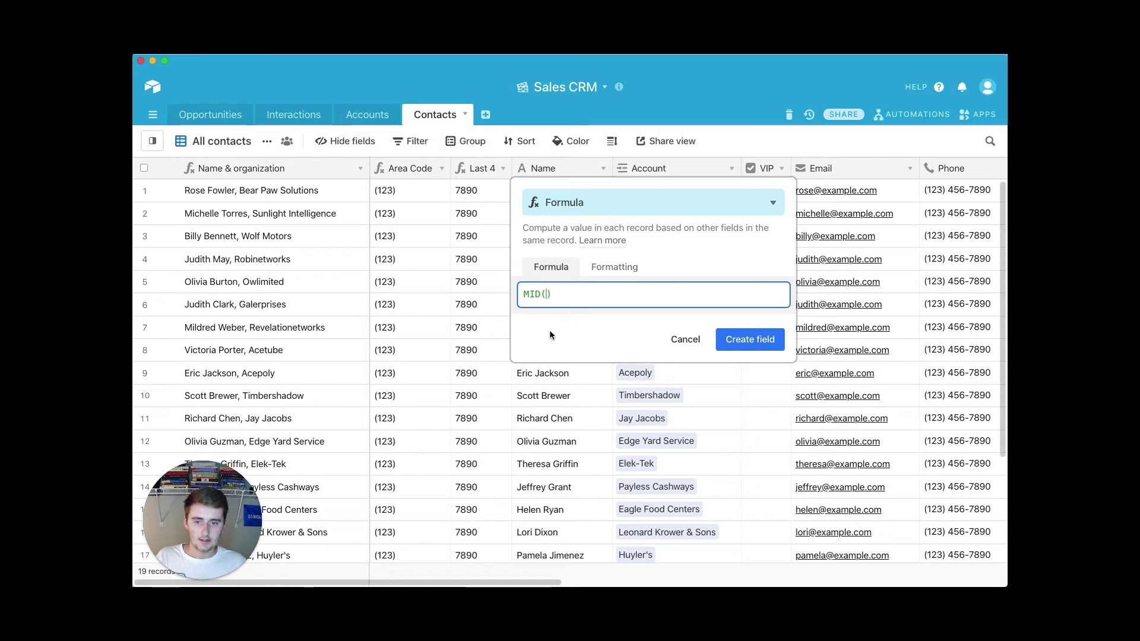
click(534, 295)
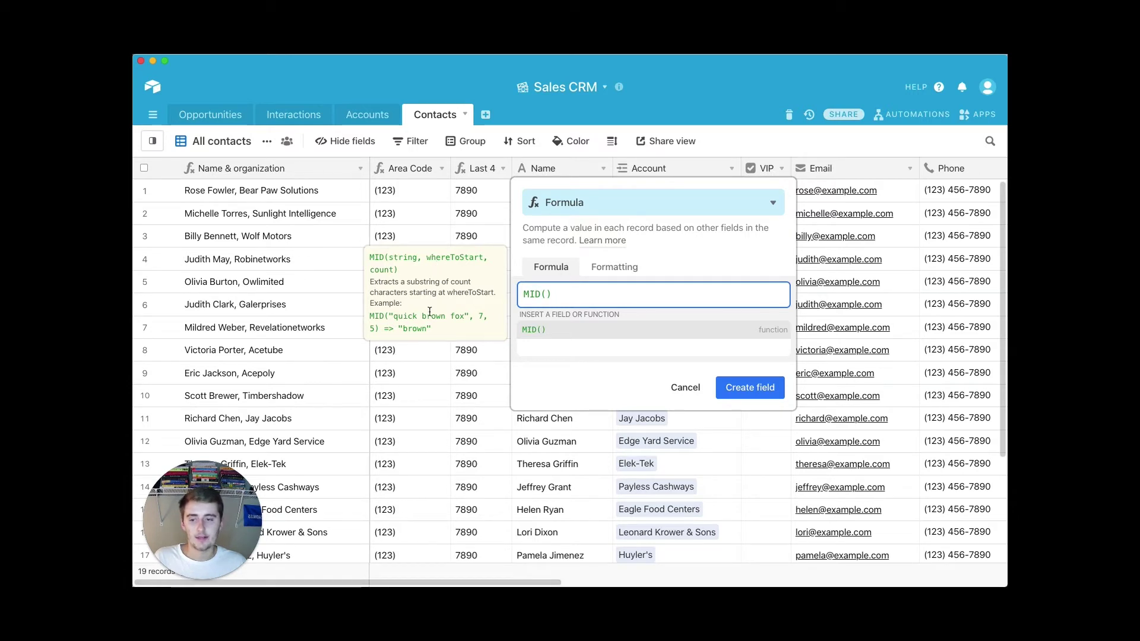
click(547, 295)
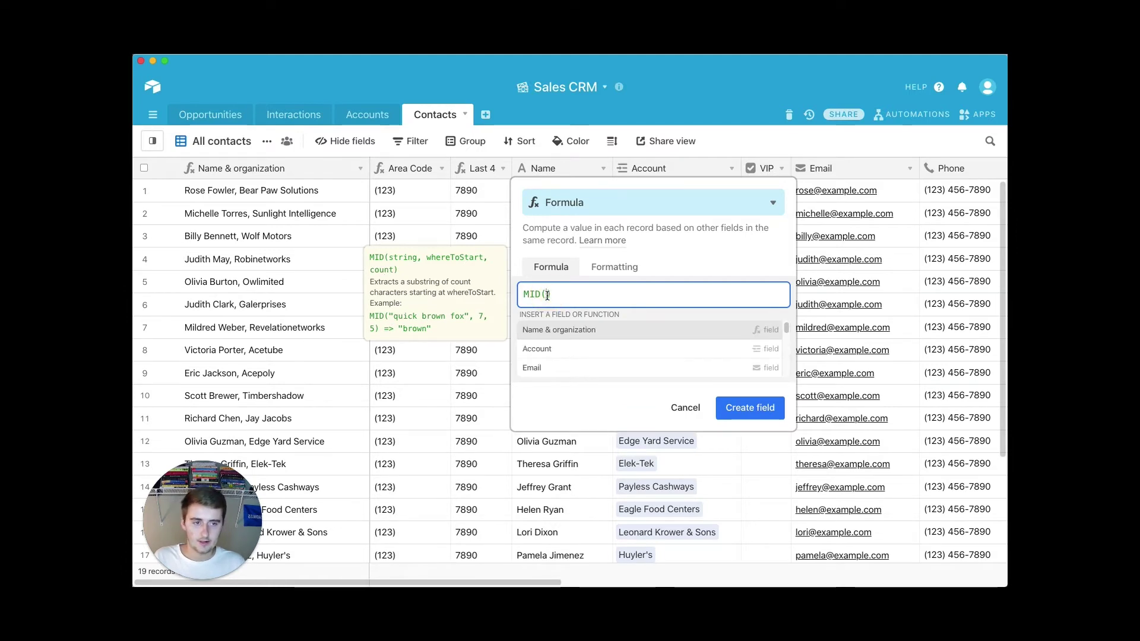
text(phone)
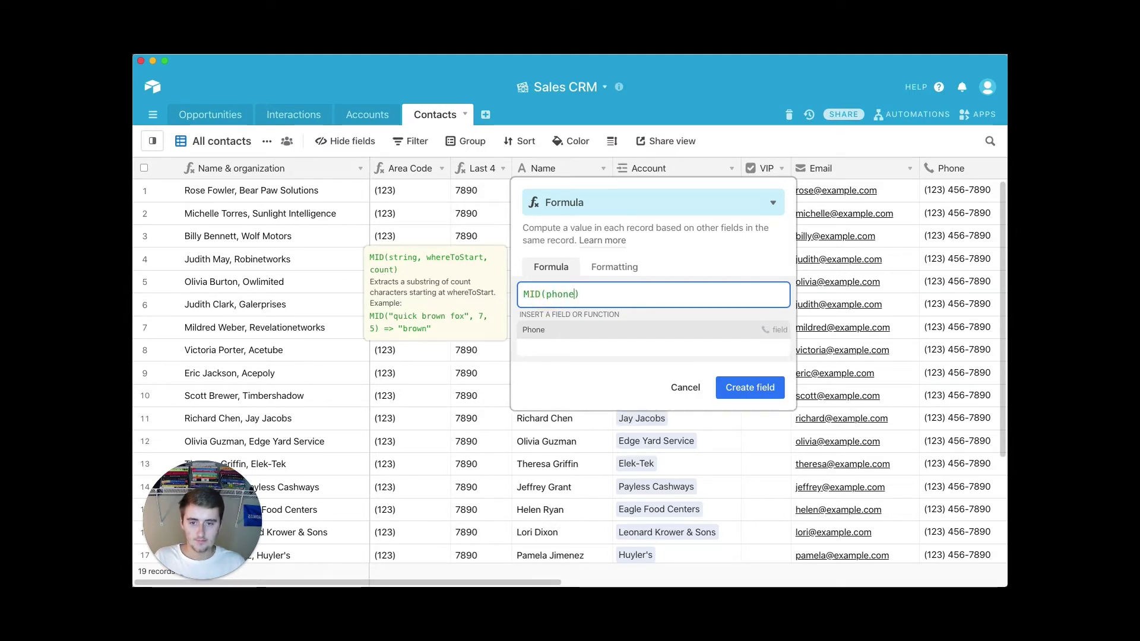
click(545, 327)
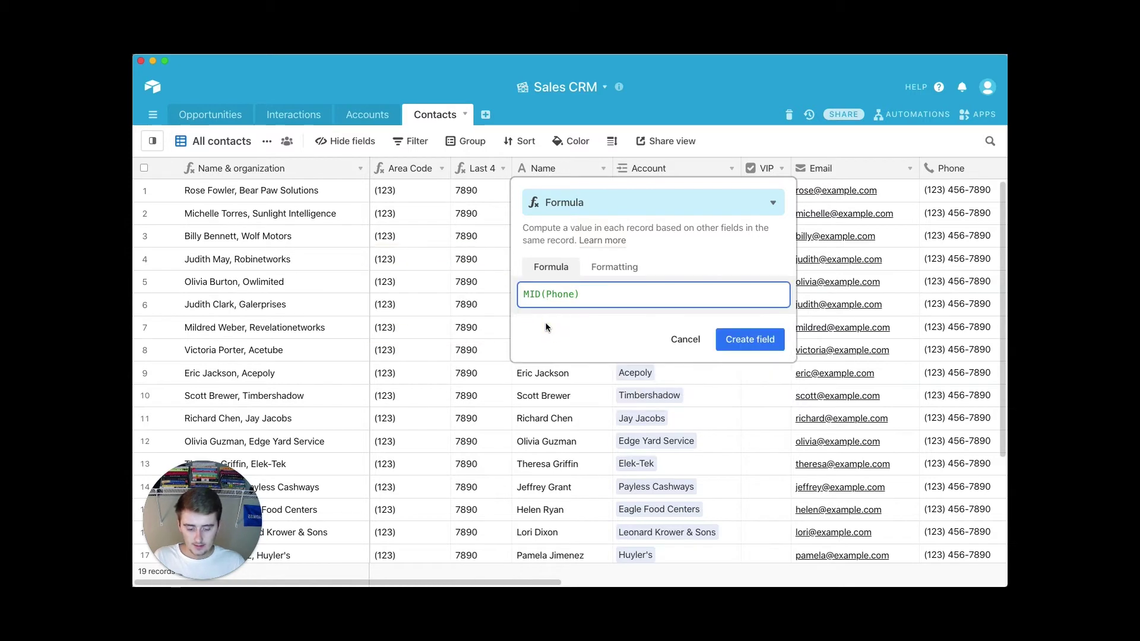
text(,)
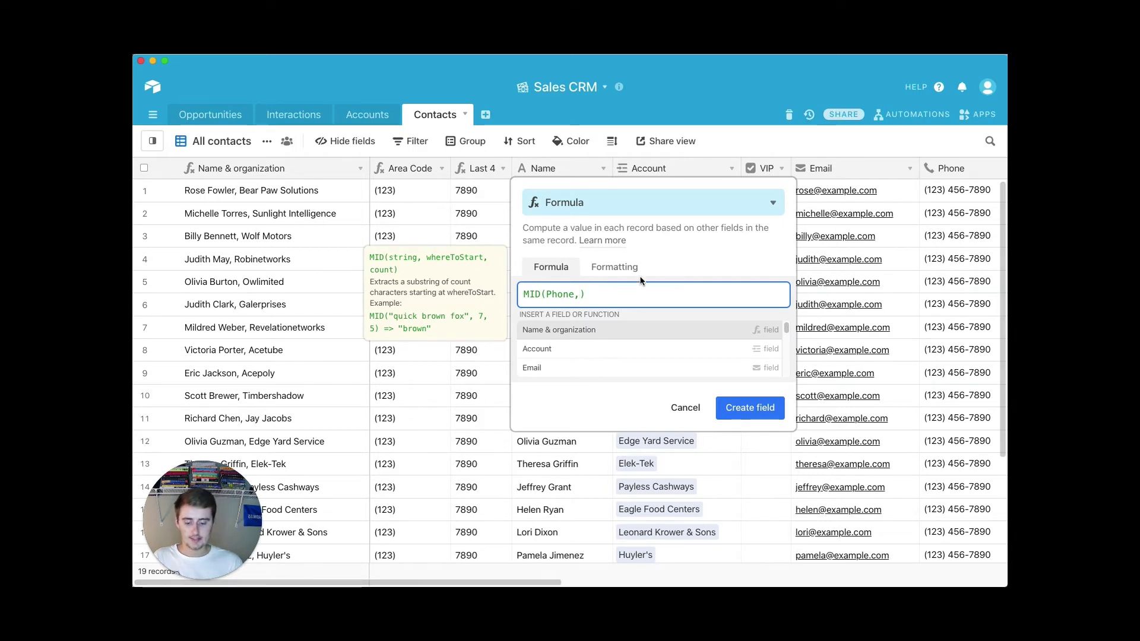
text(7,)
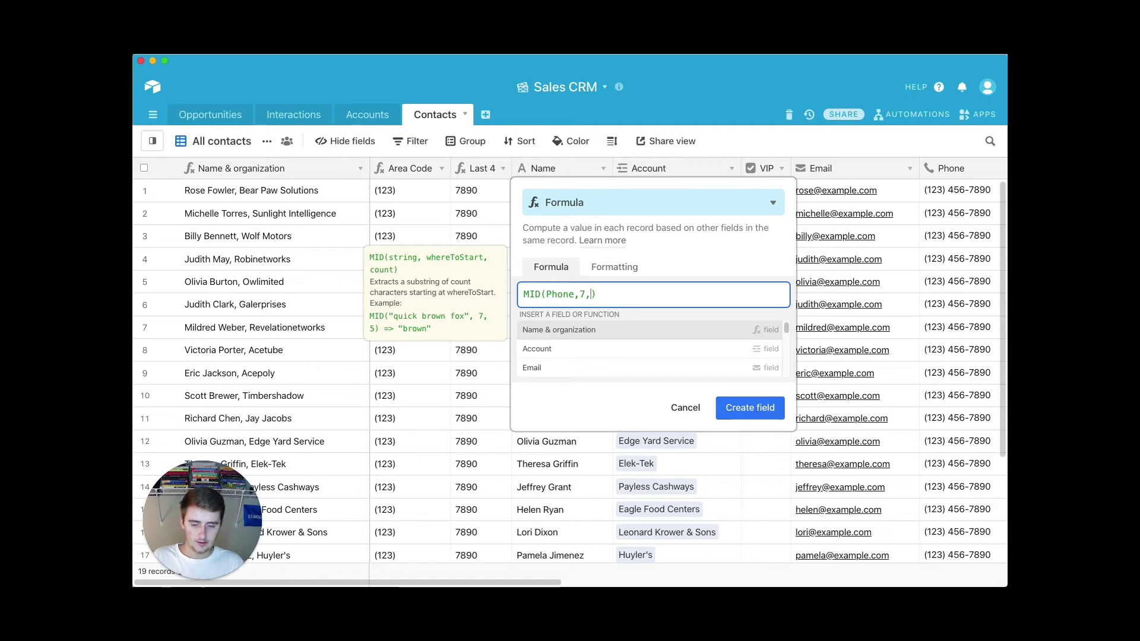
text(3)
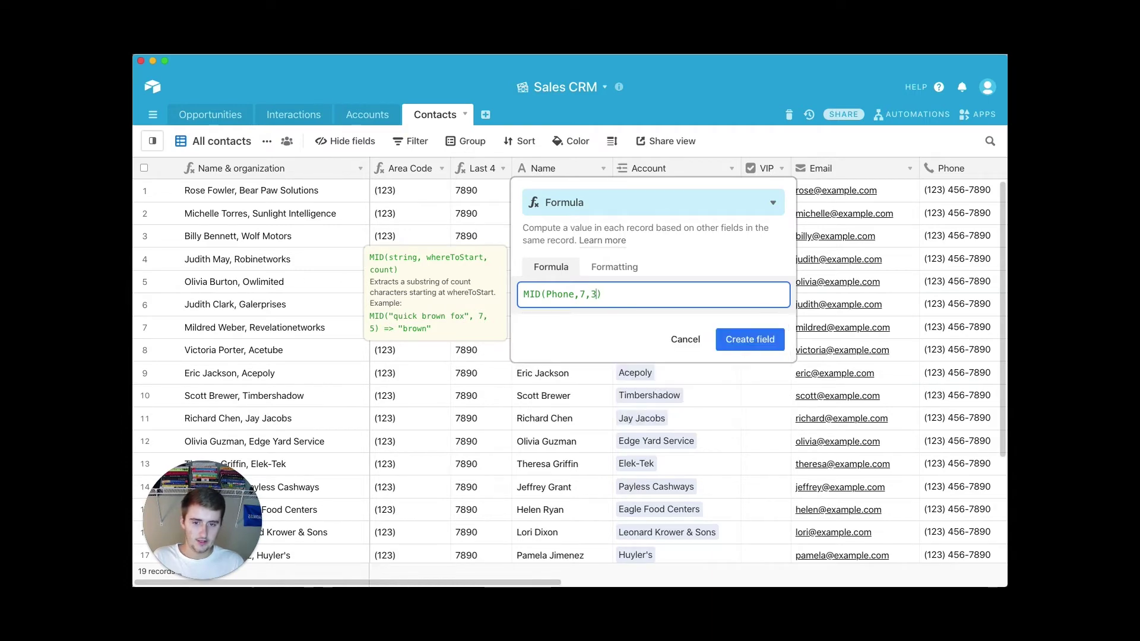
click(749, 339)
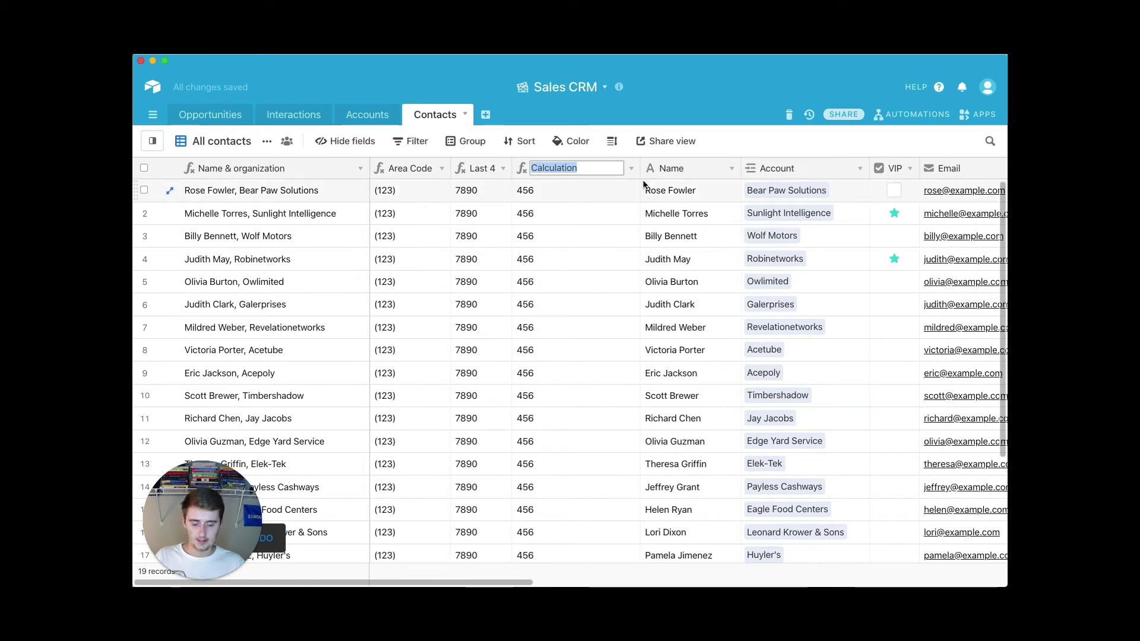
Rename the Calculation column to 'Middle' and drag it narrower to fit the 456 values
text(Middle)
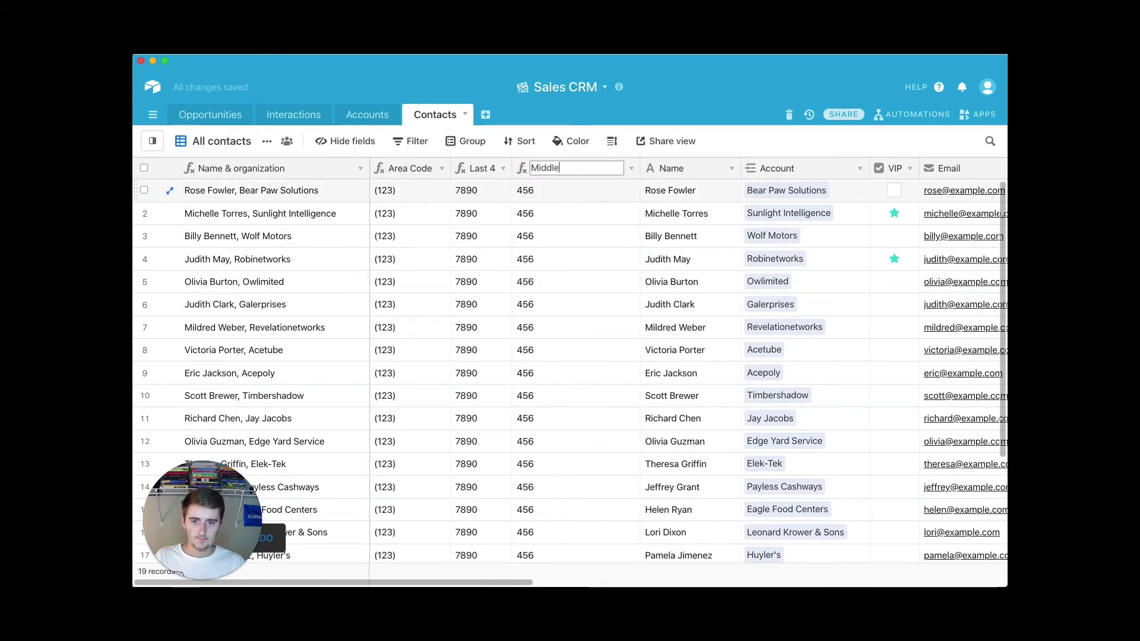
click(624, 213)
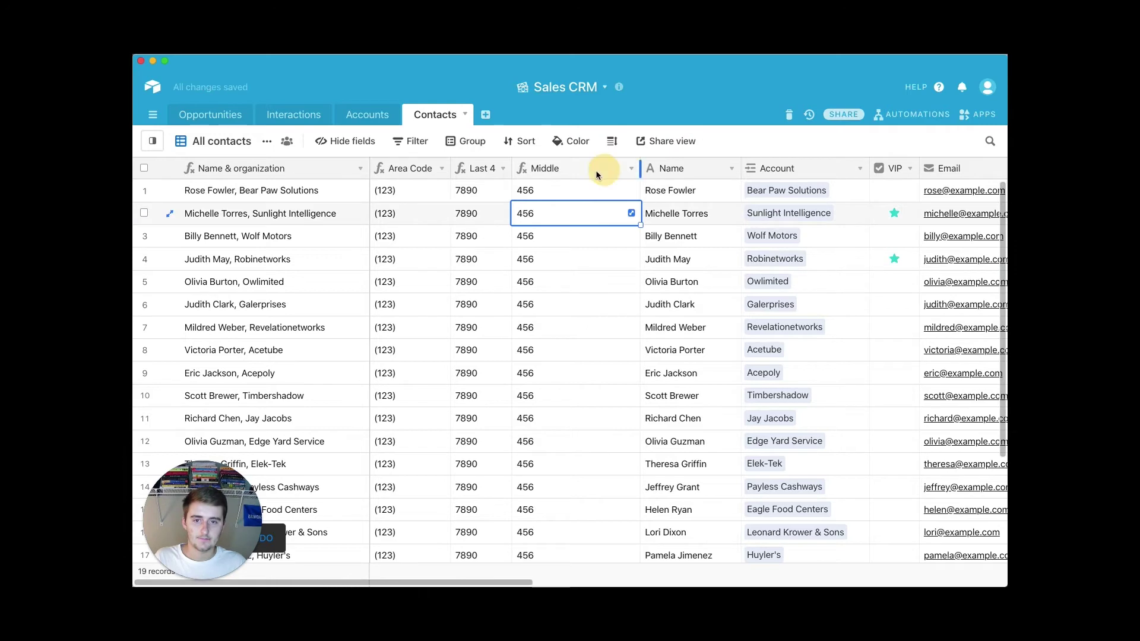
drag(640, 169, 585, 173)
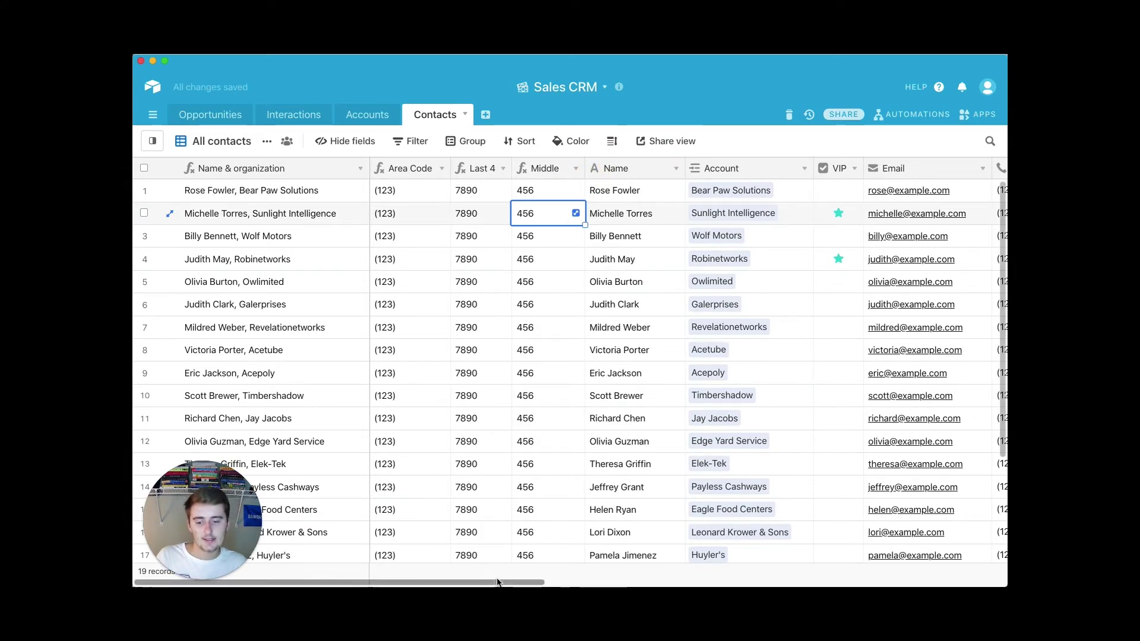
mouse_move(497, 581)
mouse_down()
mouse_move(582, 585)
mouse_move(478, 582)
mouse_up()
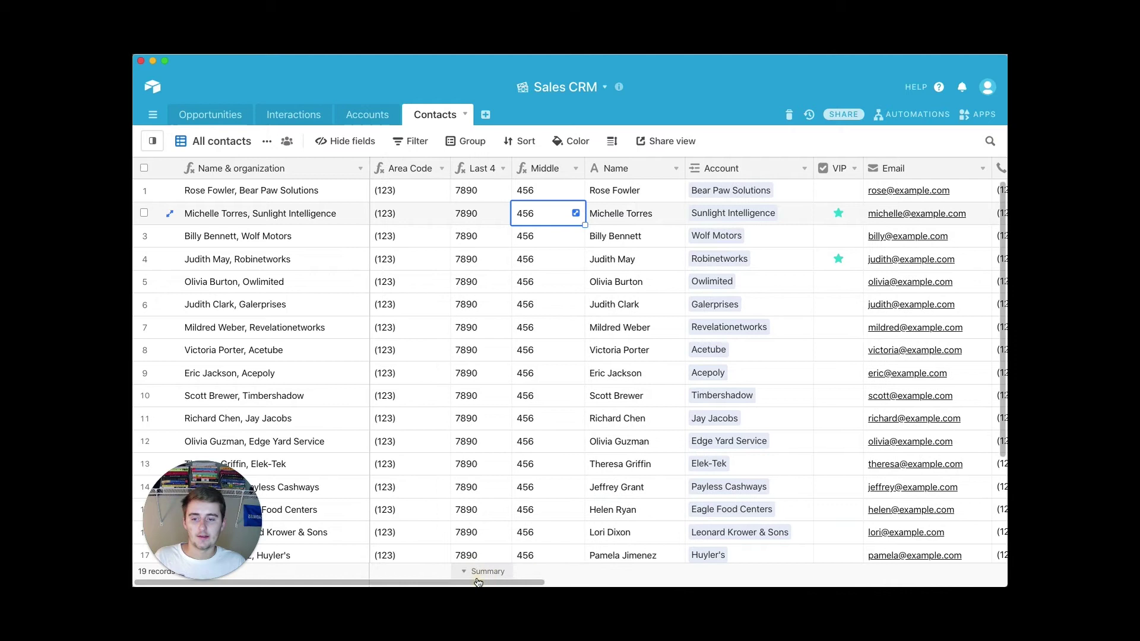
Insert a new Formula field to the right of the Middle column
right_click(543, 172)
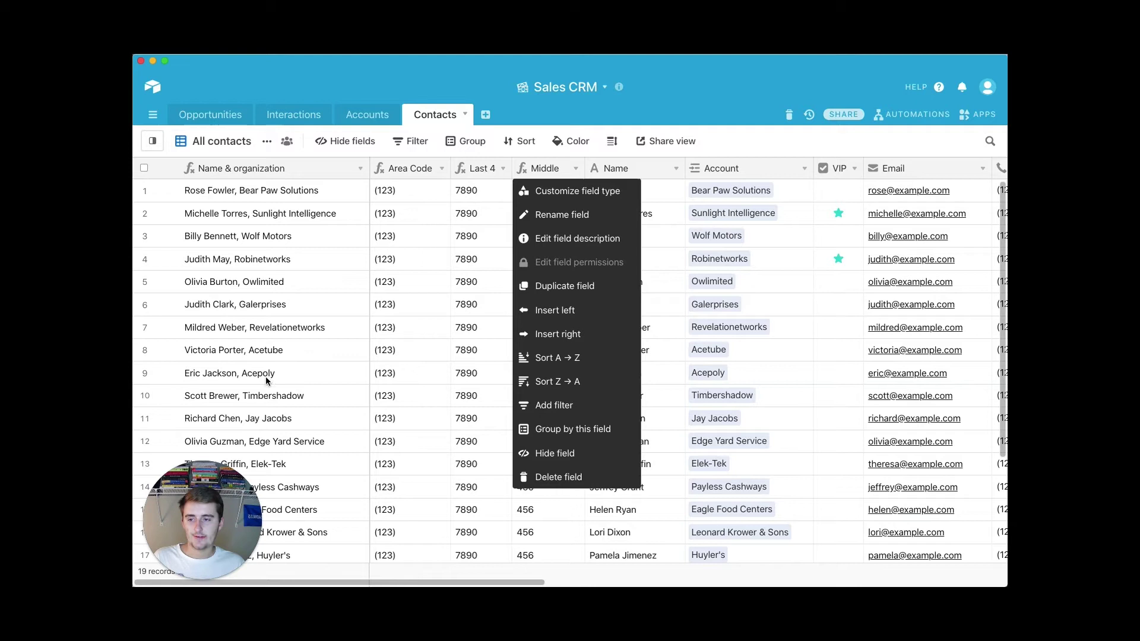
click(558, 334)
scroll(809, 350, down, 5)
scroll(809, 350, down, 5)
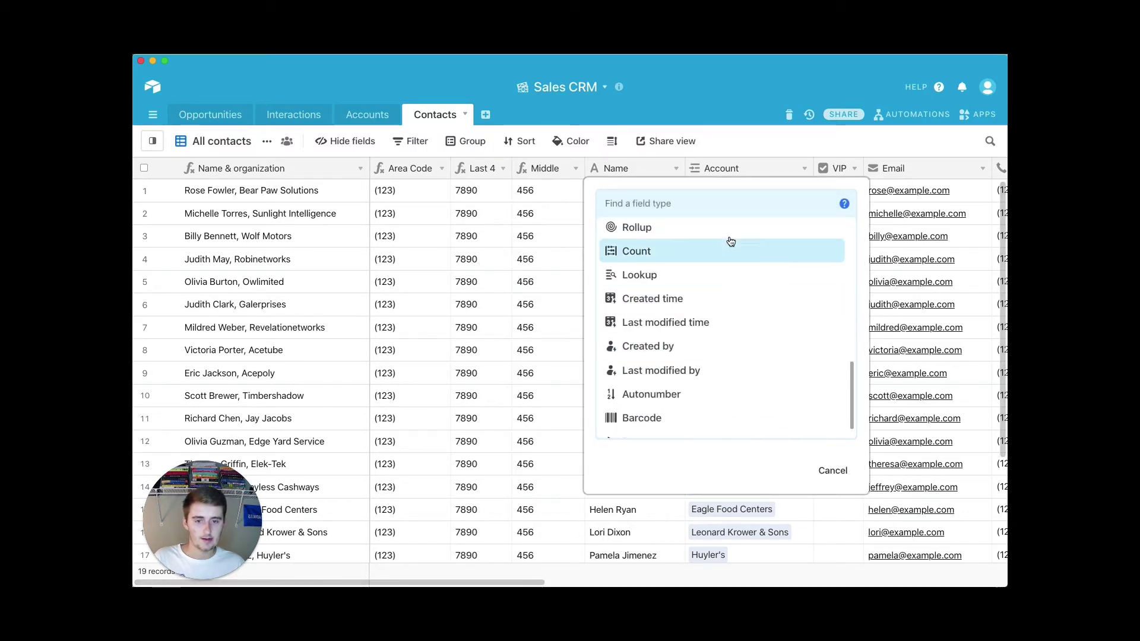
scroll(702, 291, up, 5)
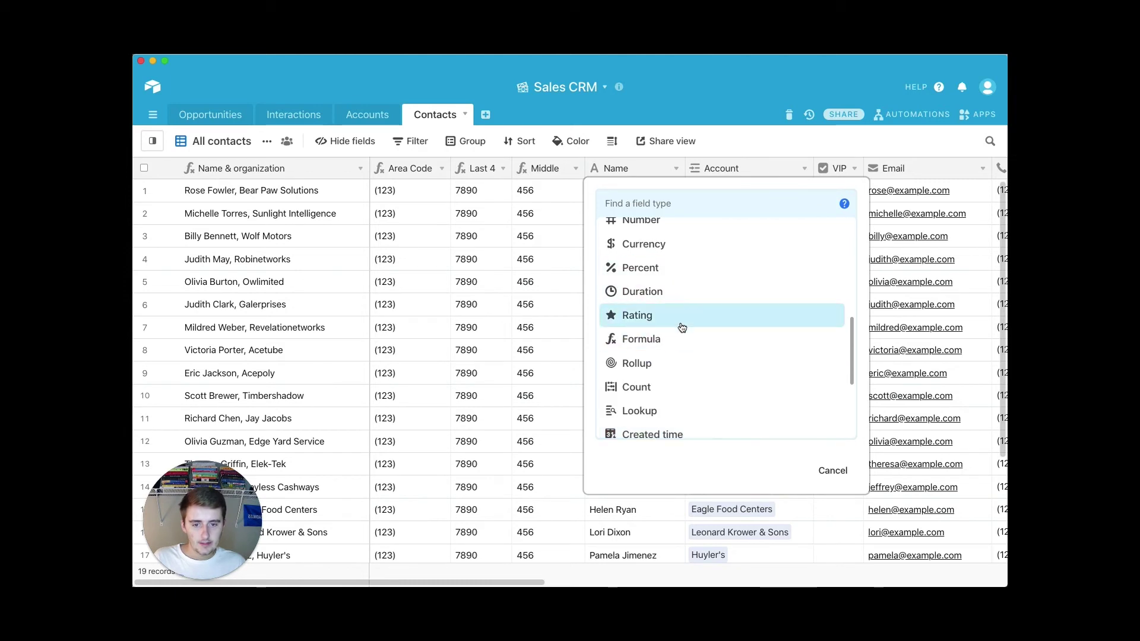
click(678, 369)
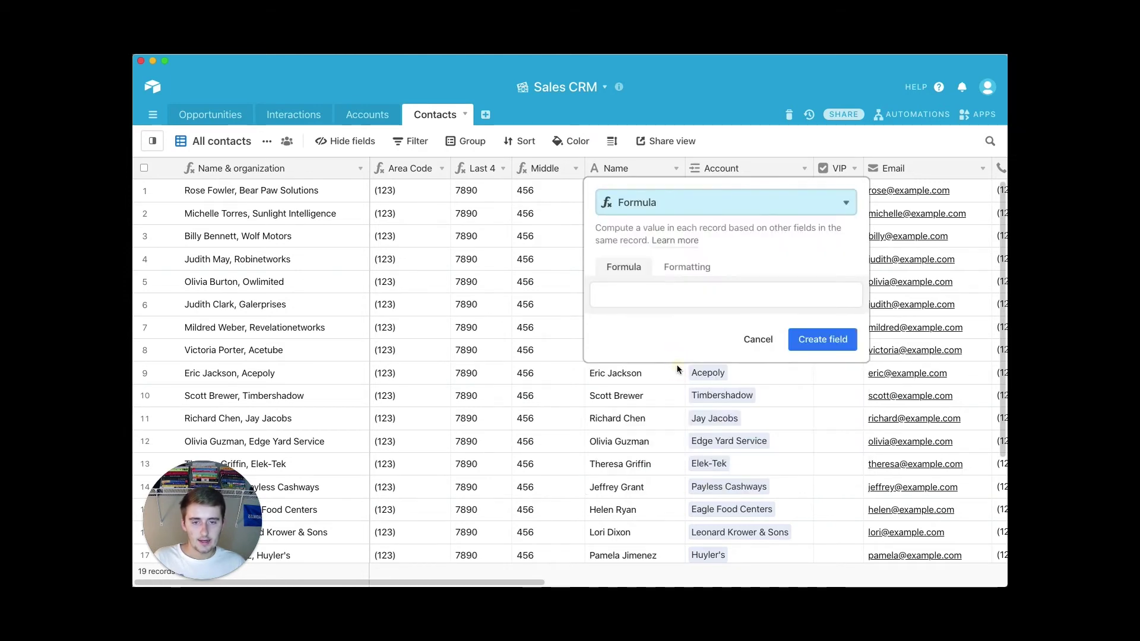
click(665, 295)
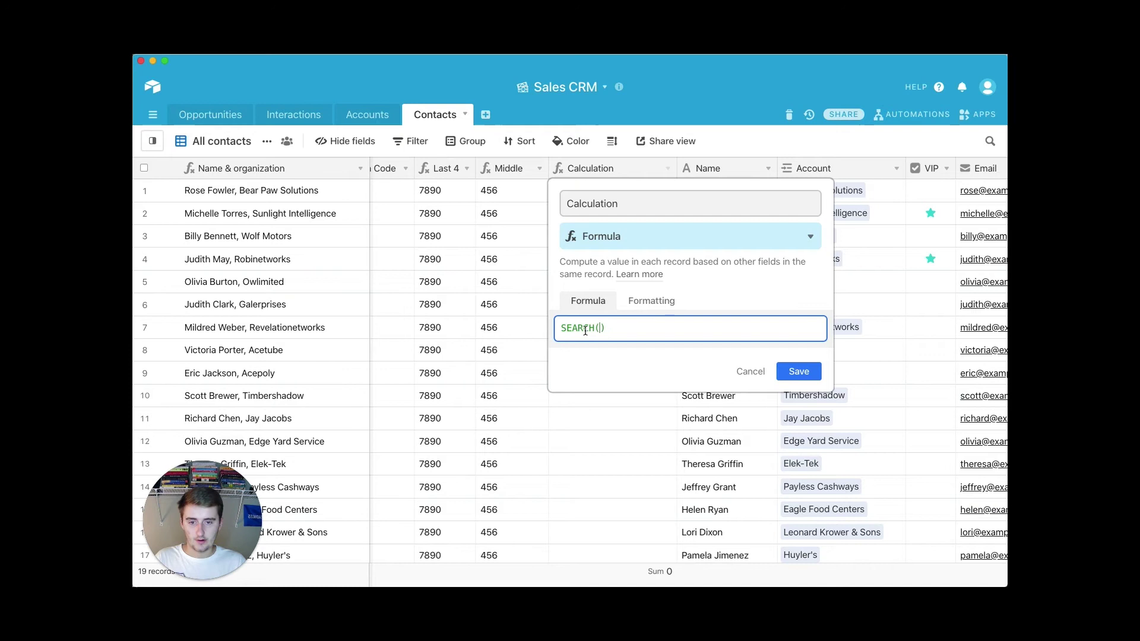
Enter SEARCH(",",{Name & organization}) to find each record's comma position
click(579, 327)
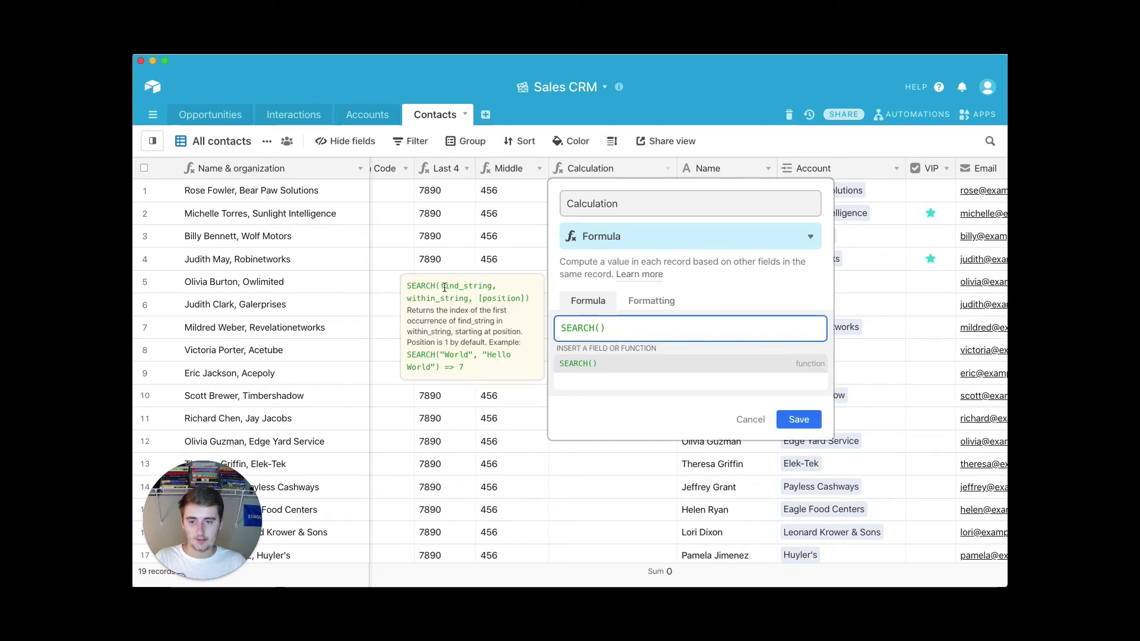
click(600, 327)
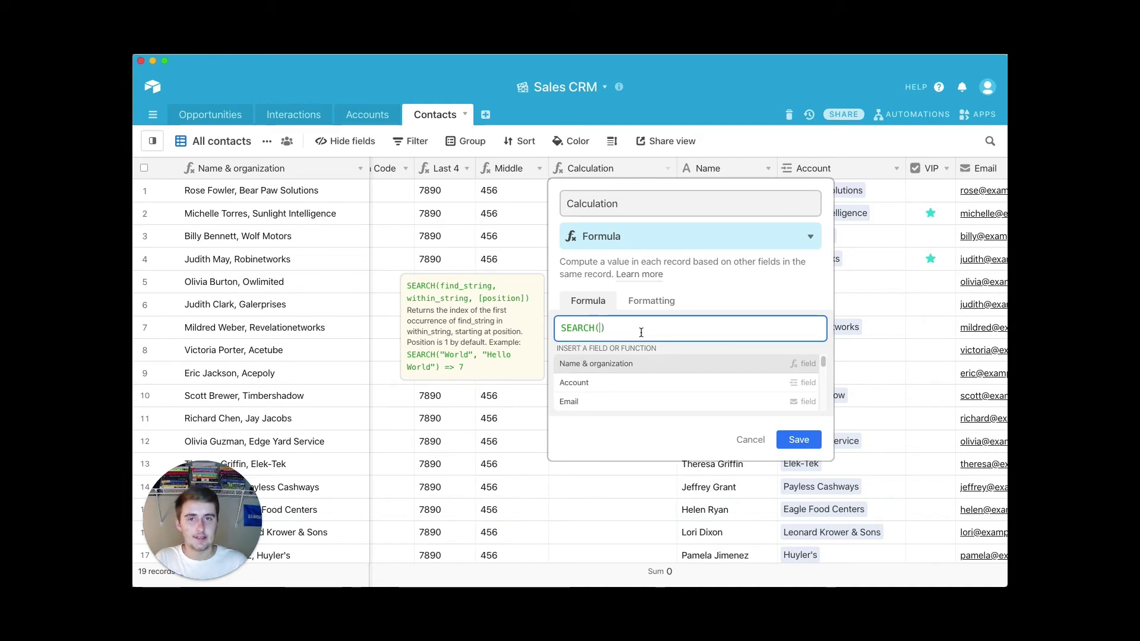
text(",)
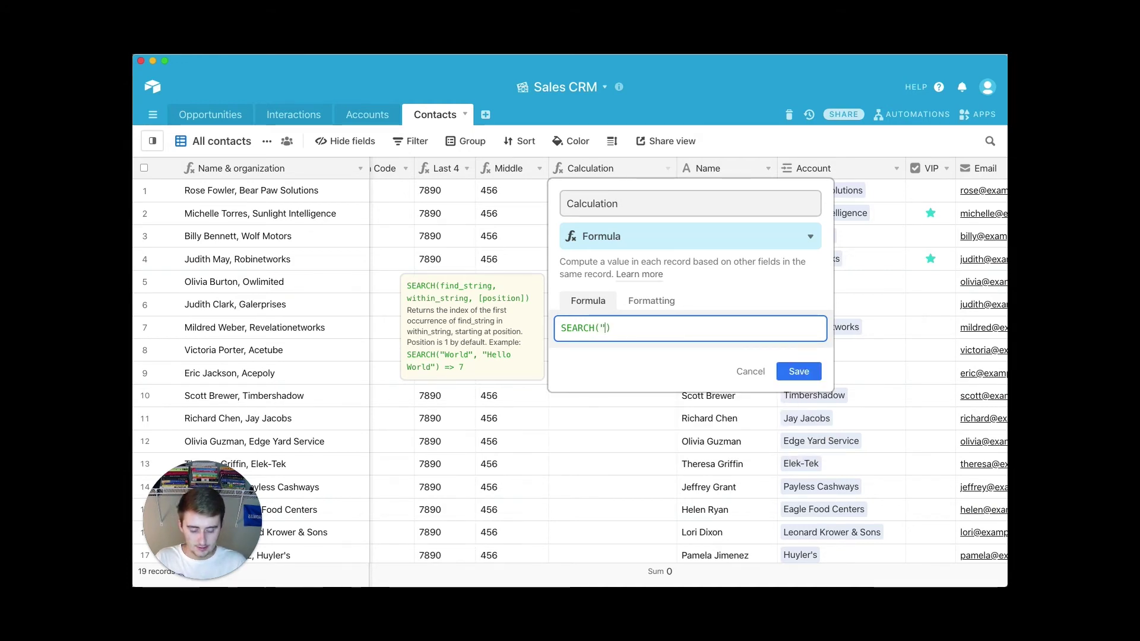
text(",)
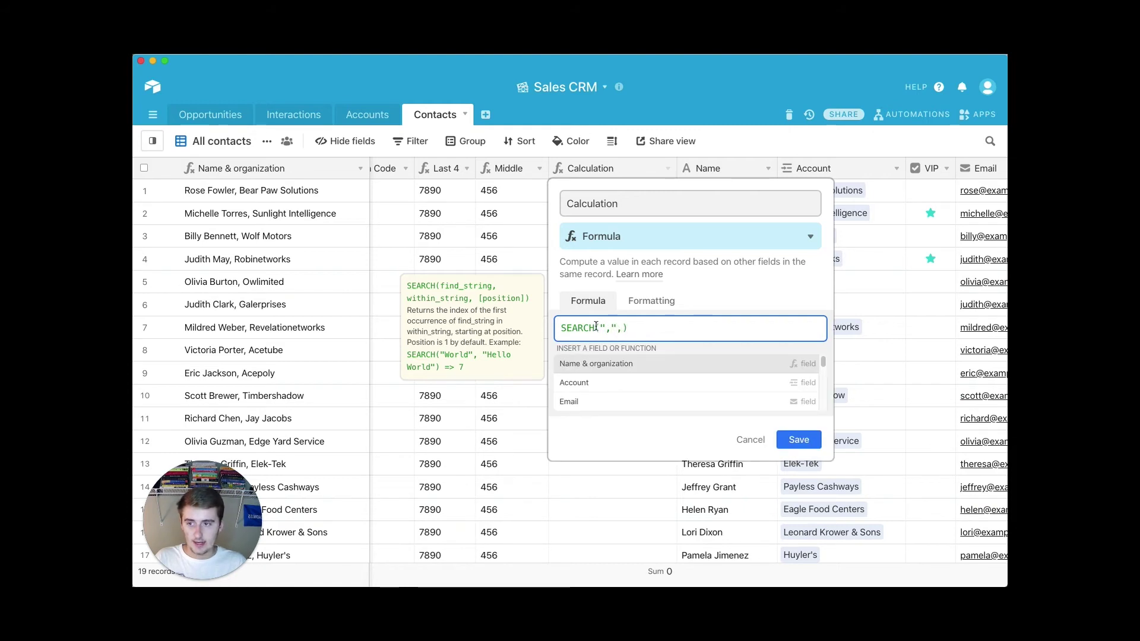
click(630, 363)
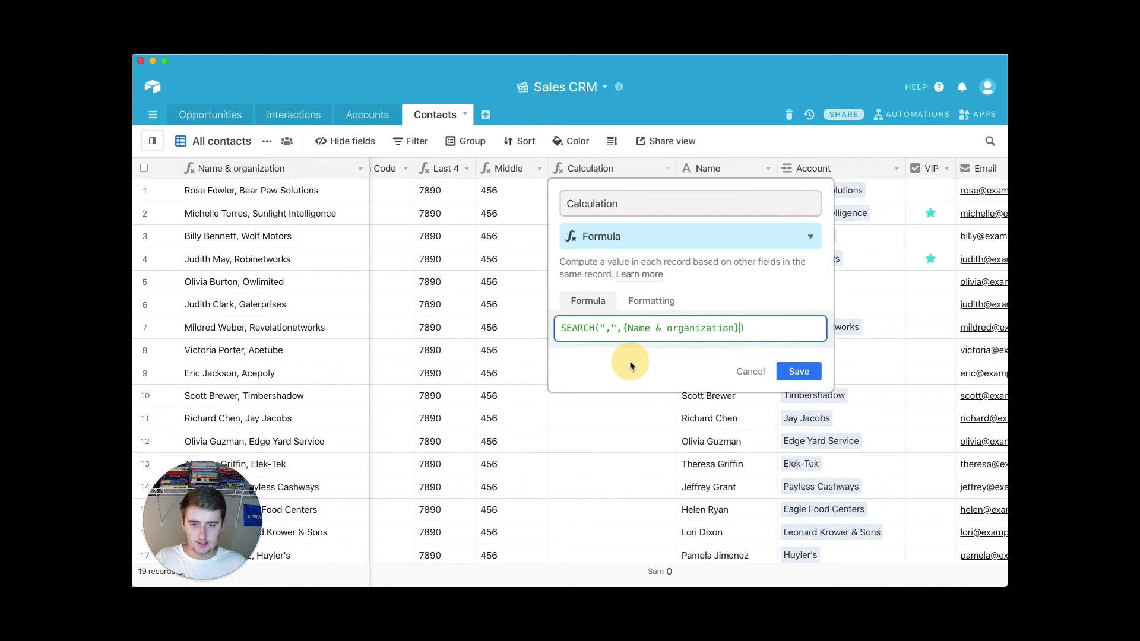
Save the SEARCH formula, then append +2 to it and save again, giving 14, 18, 16…
click(803, 372)
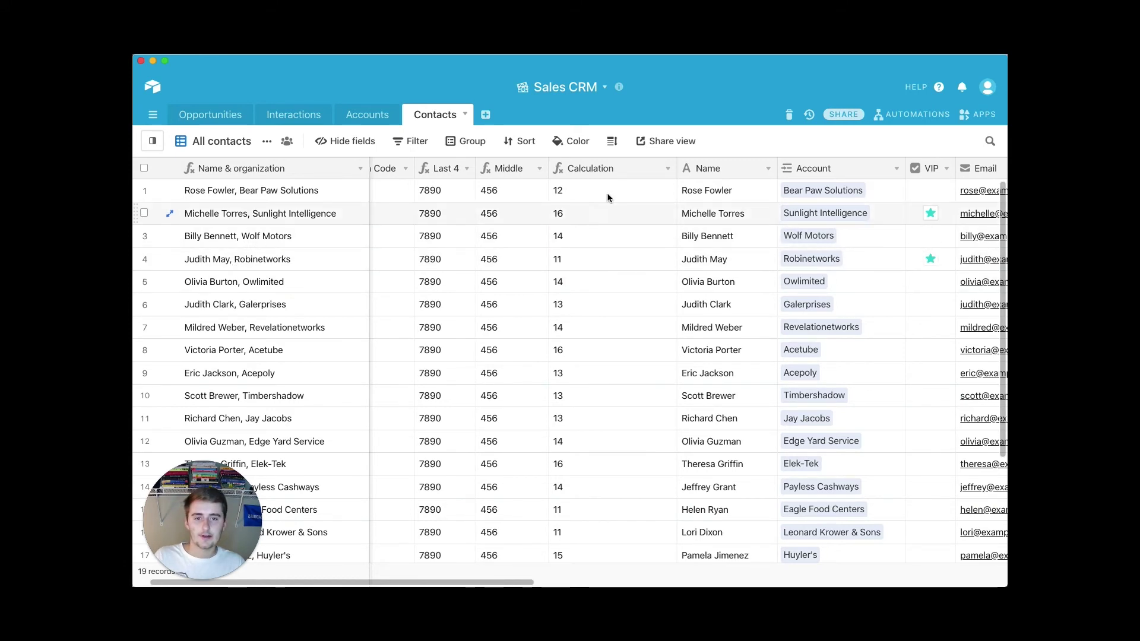
click(668, 172)
click(649, 190)
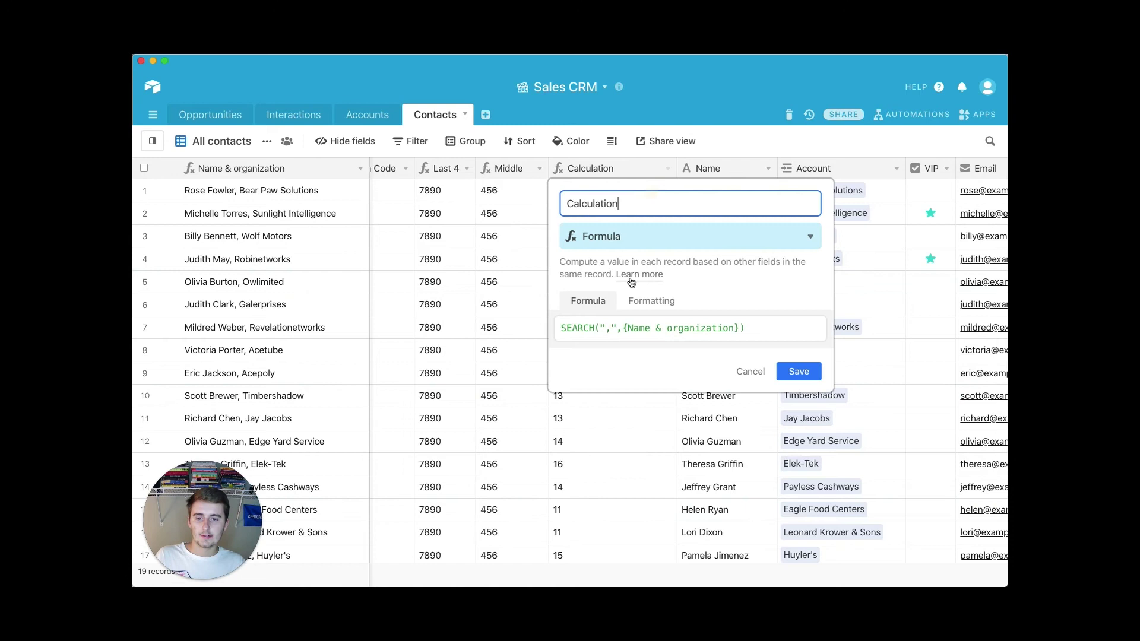
click(766, 332)
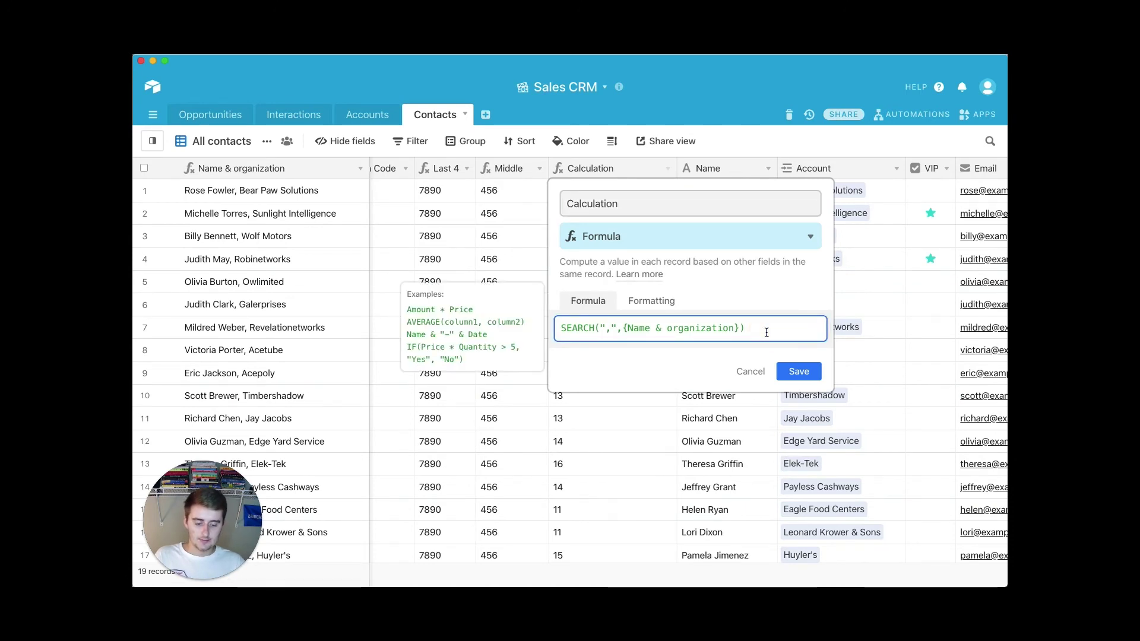
text(+2)
click(798, 371)
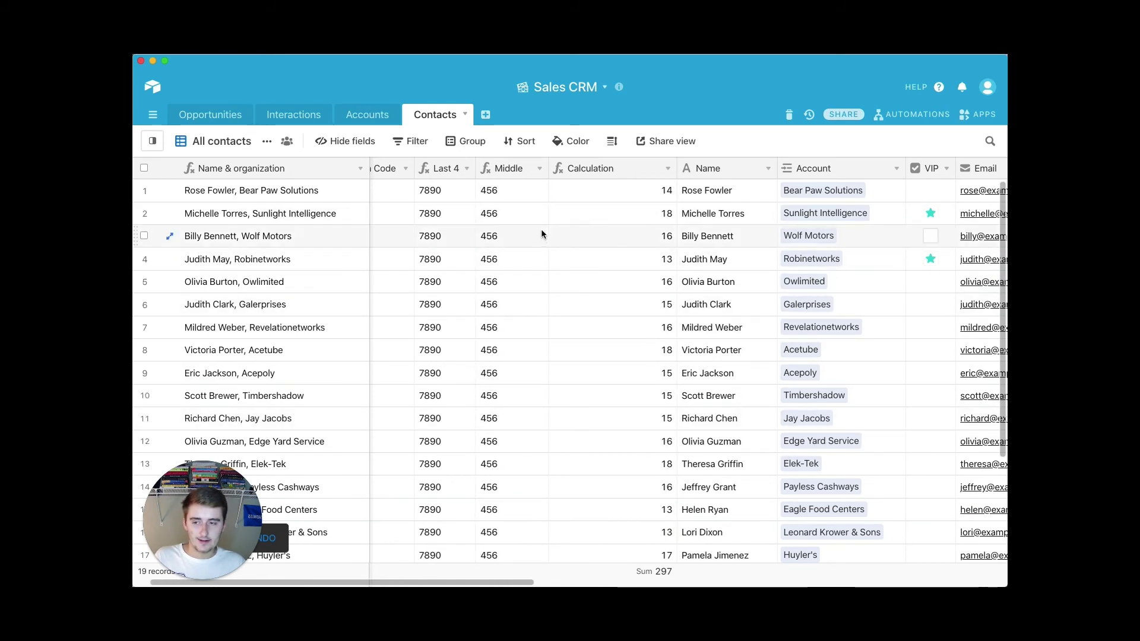
click(668, 171)
Wrap the formula in MID with {Name & organization} as its first argument
click(653, 191)
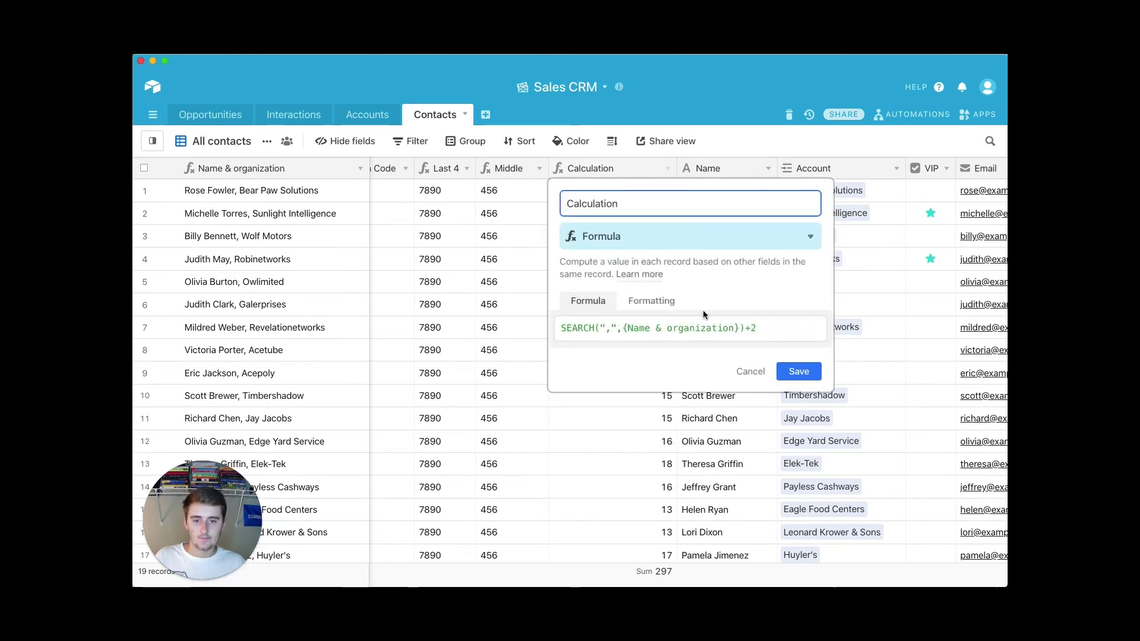
click(563, 330)
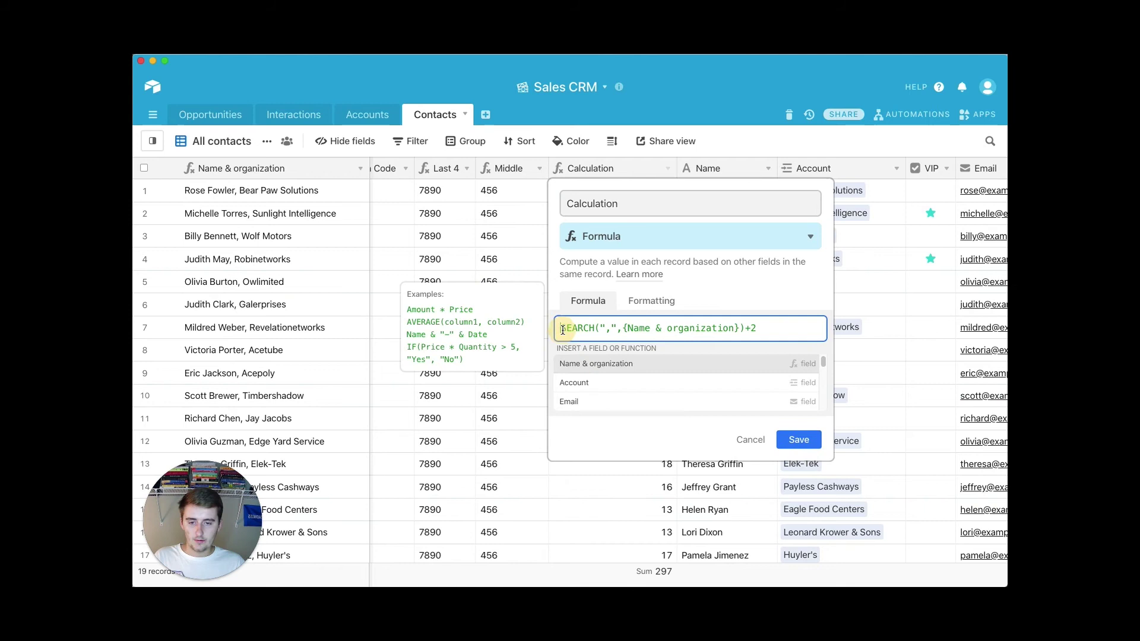
text(Mid()
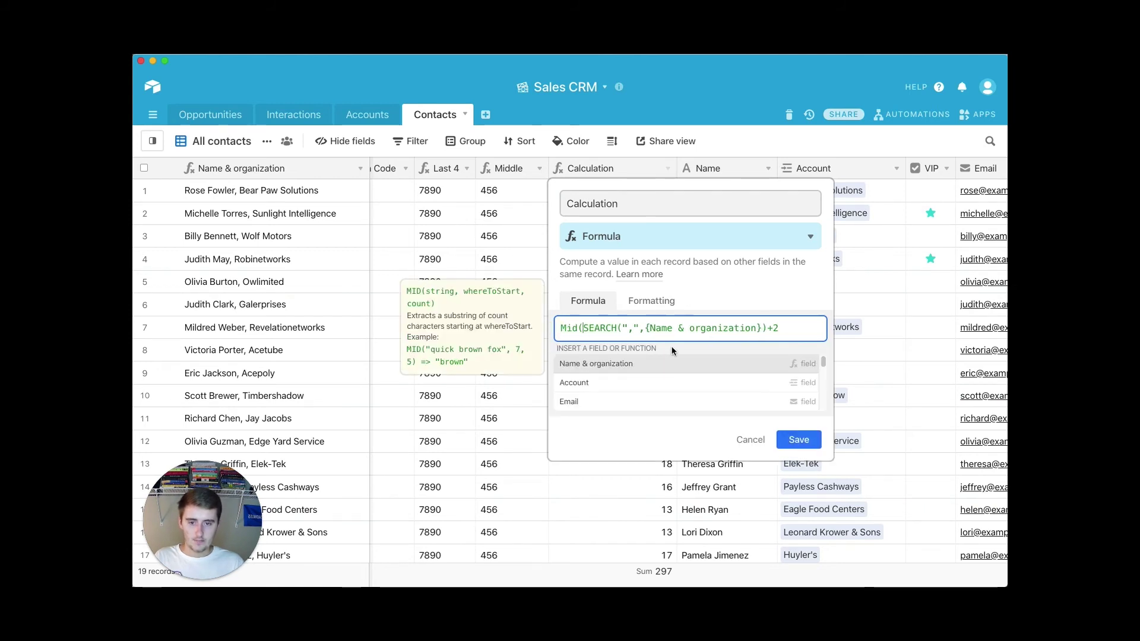
click(799, 329)
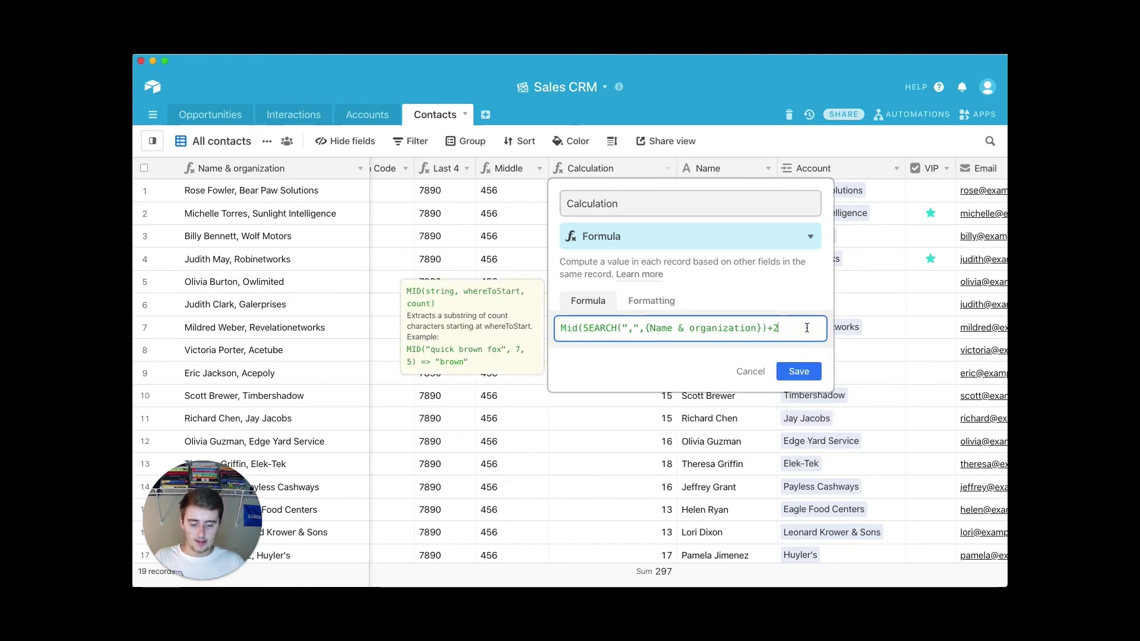
text())
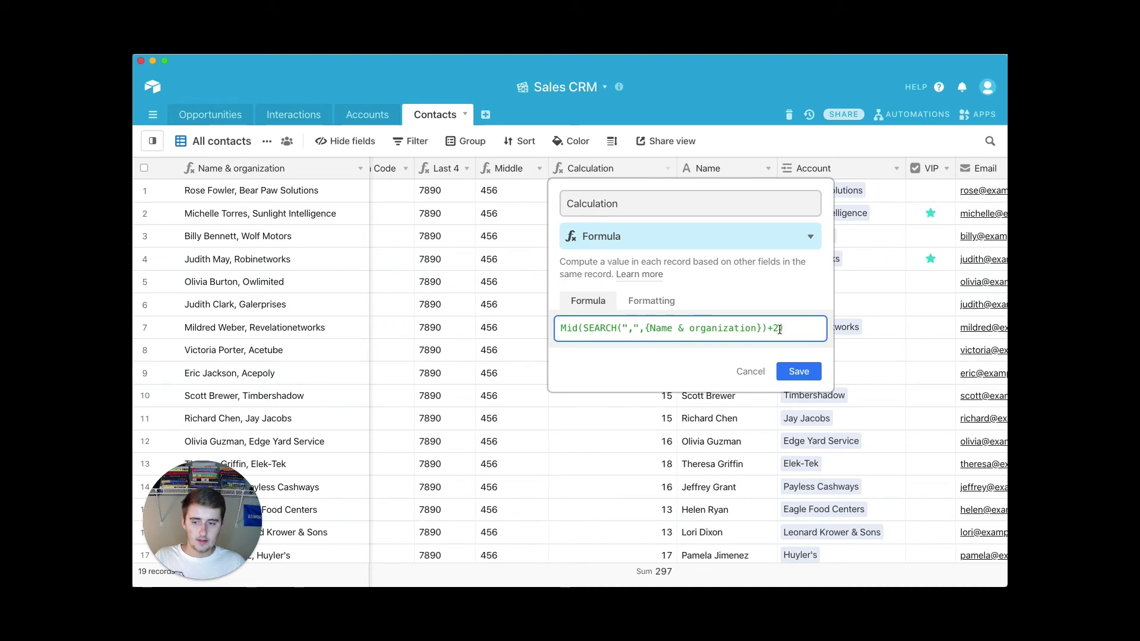
click(610, 336)
click(561, 328)
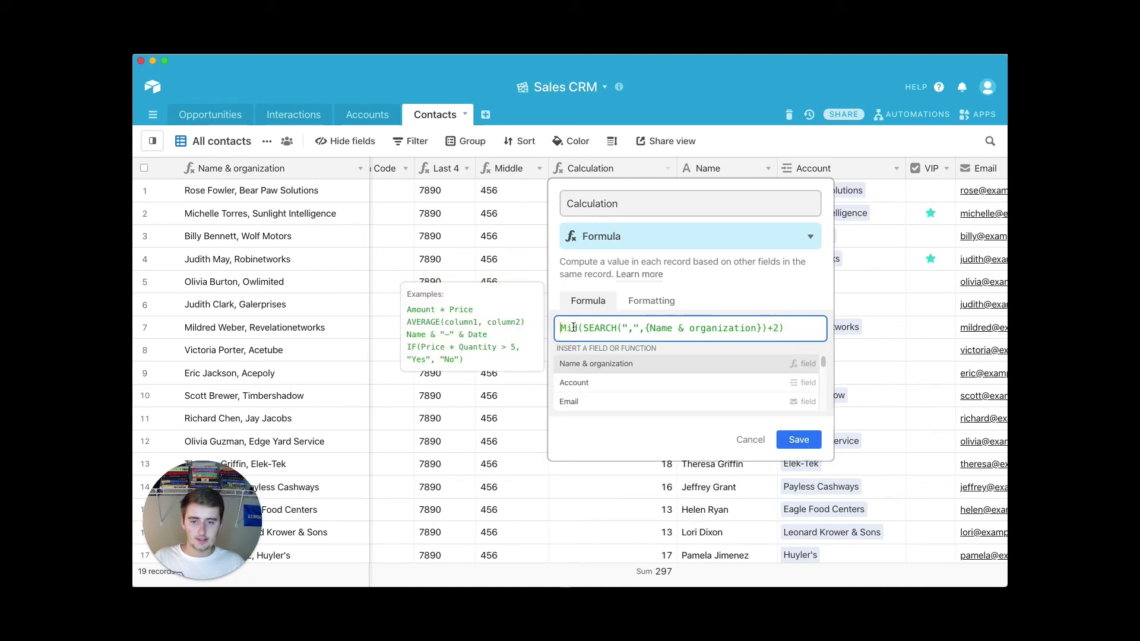
click(570, 328)
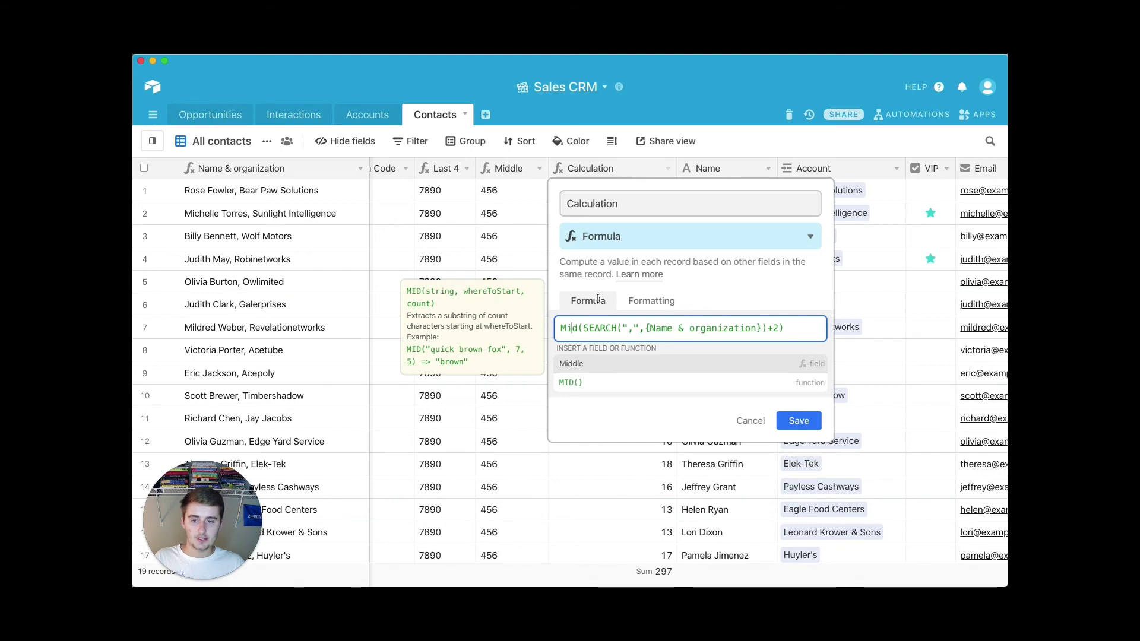
click(582, 330)
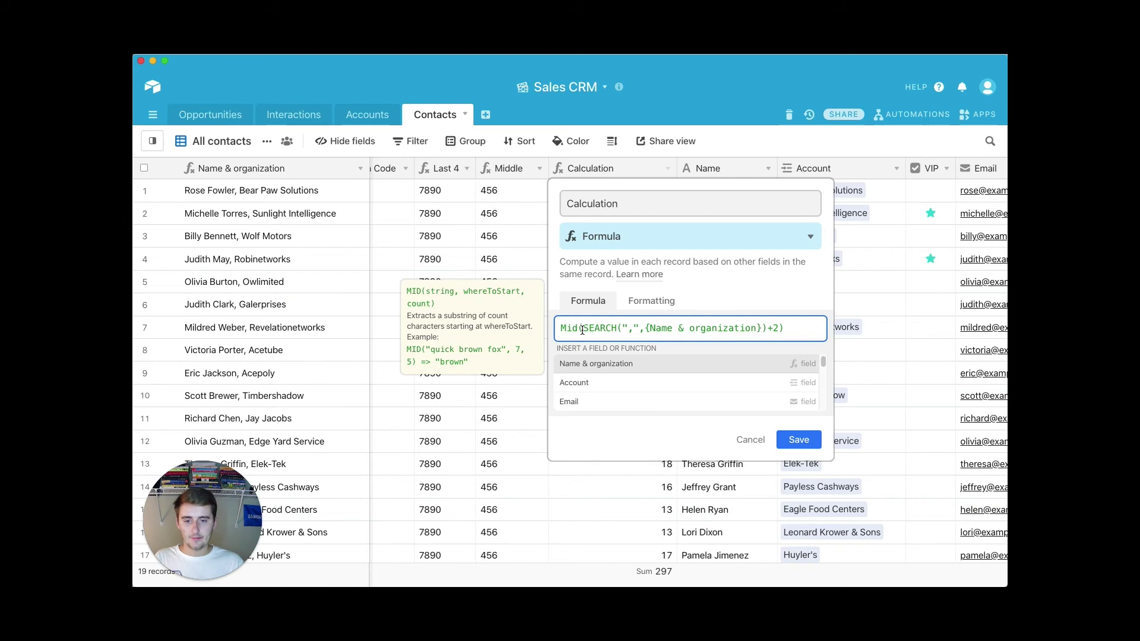
click(591, 363)
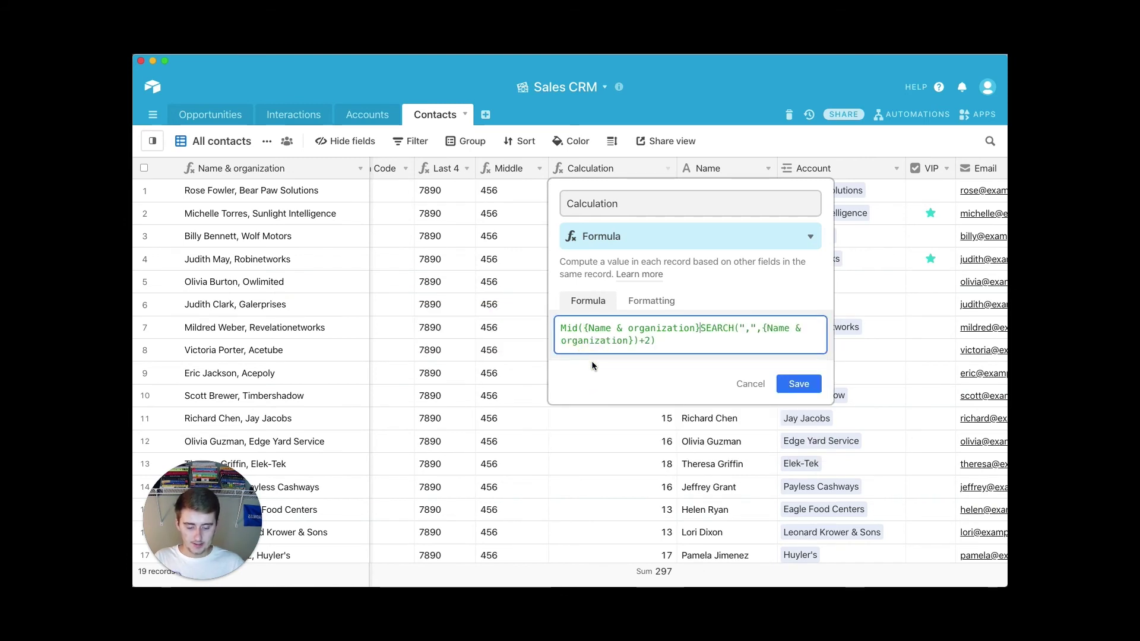
text(,)
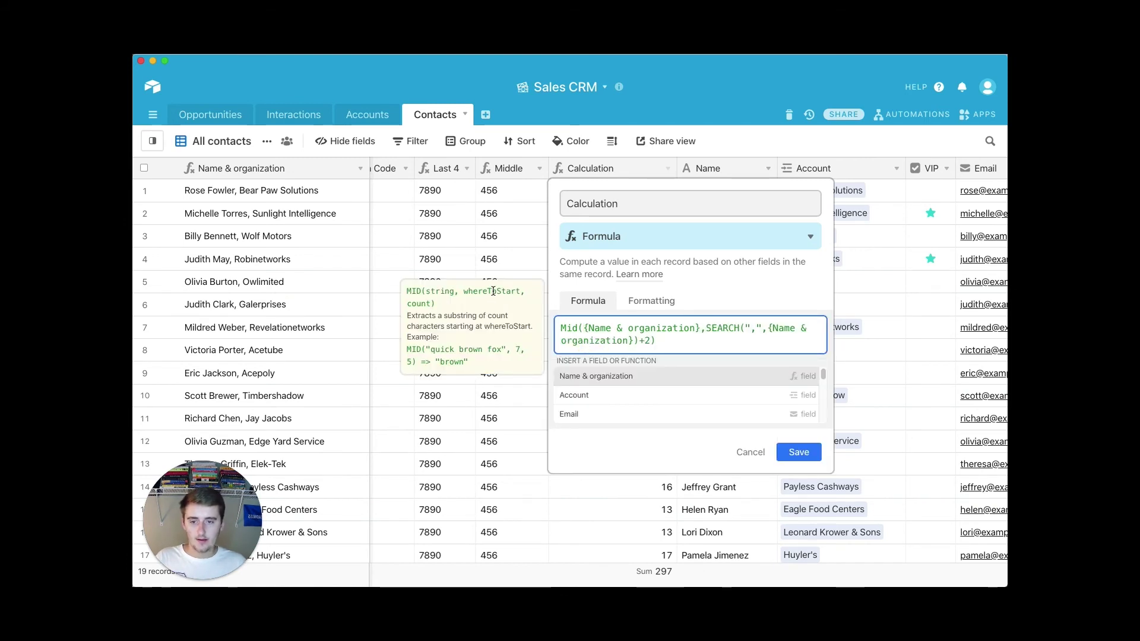
Add LEN({Name & organization}) minus the copied SEARCH expression as MID's length, then save
click(649, 342)
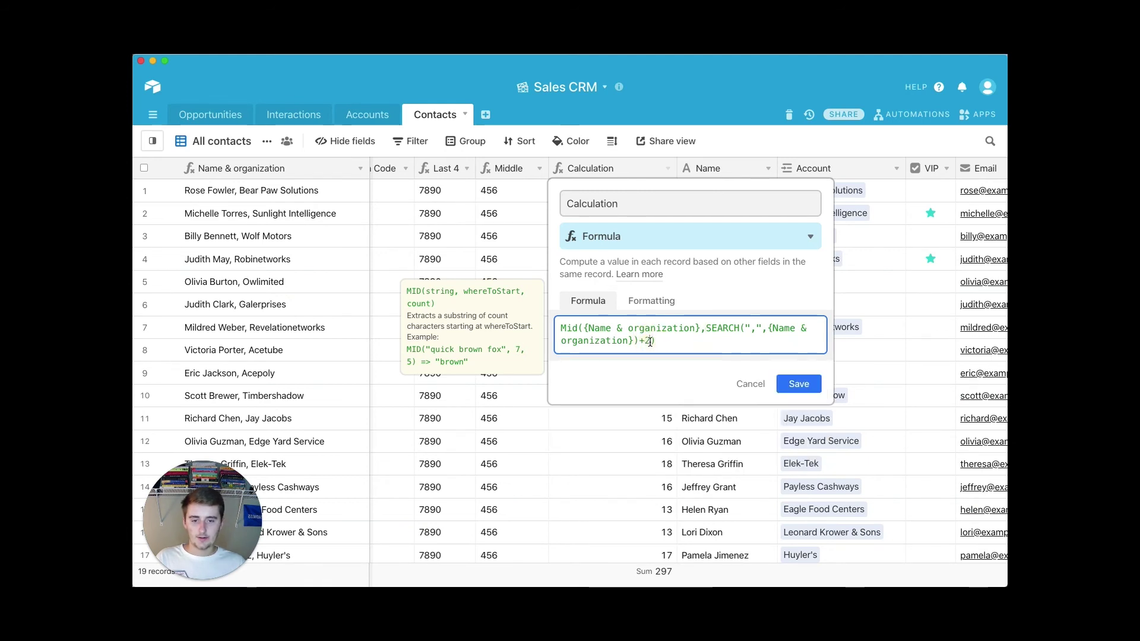
text(,)
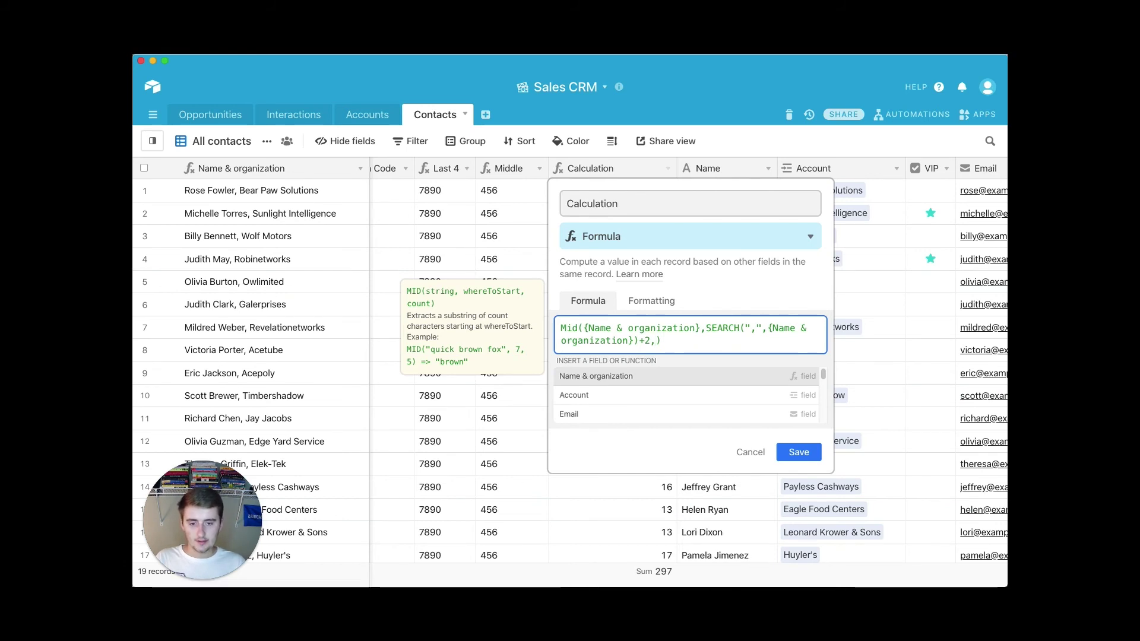
text(len)
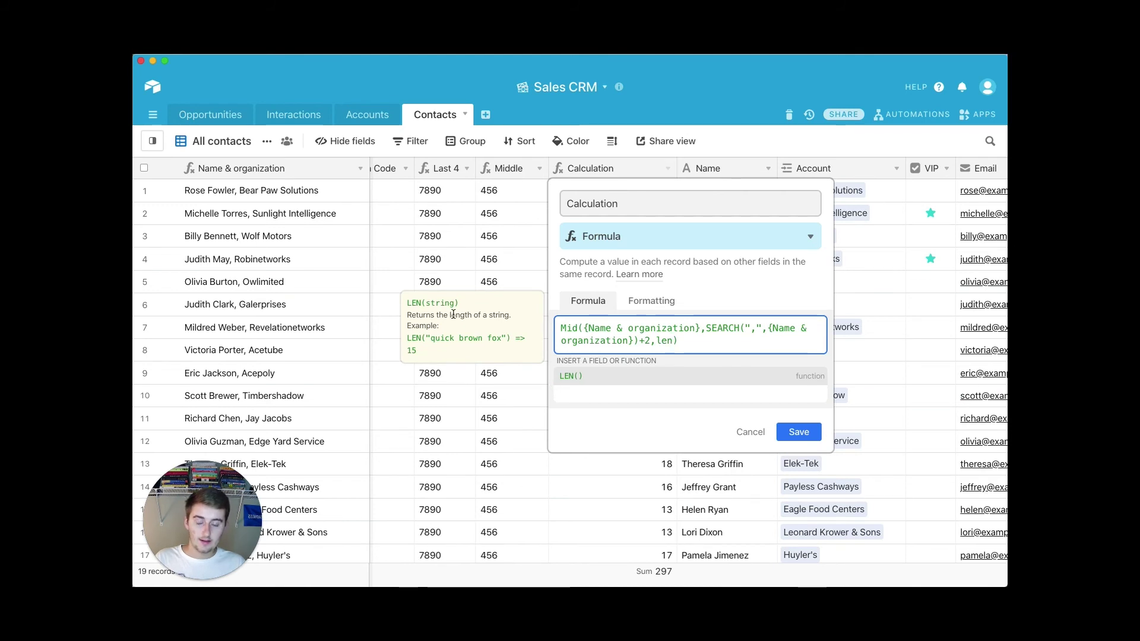
click(579, 378)
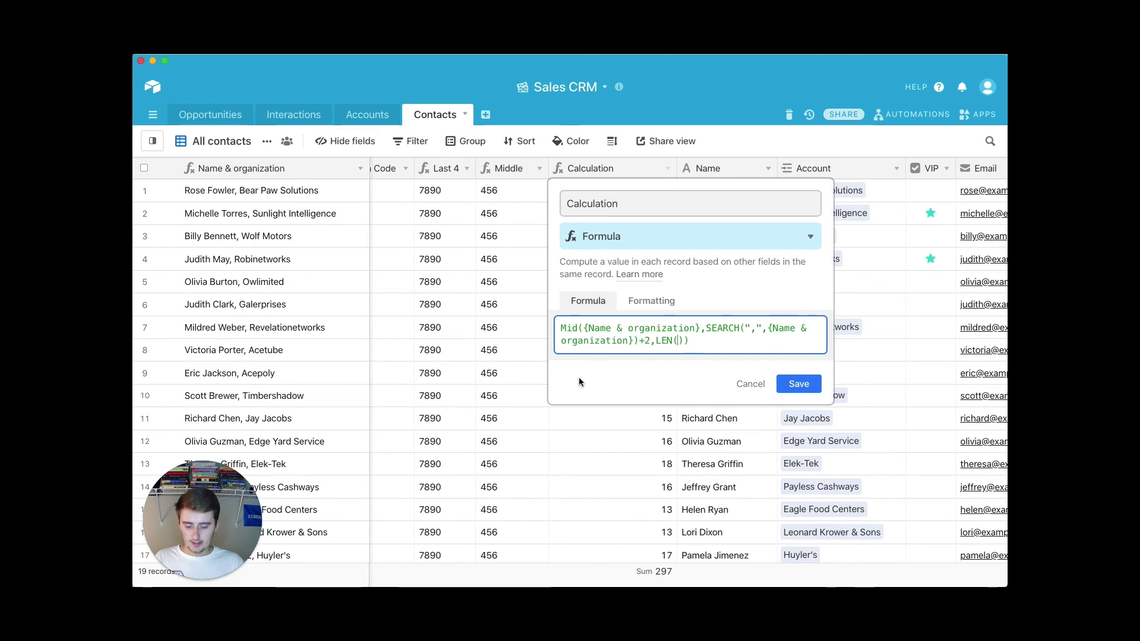
text(name)
click(616, 380)
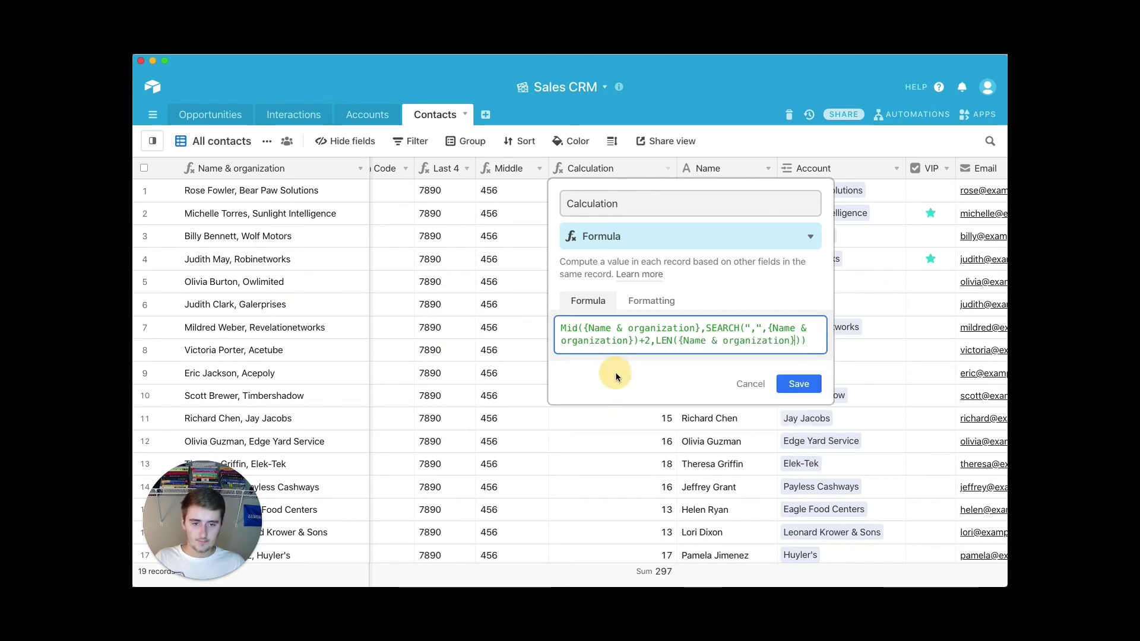
click(803, 341)
text(-)
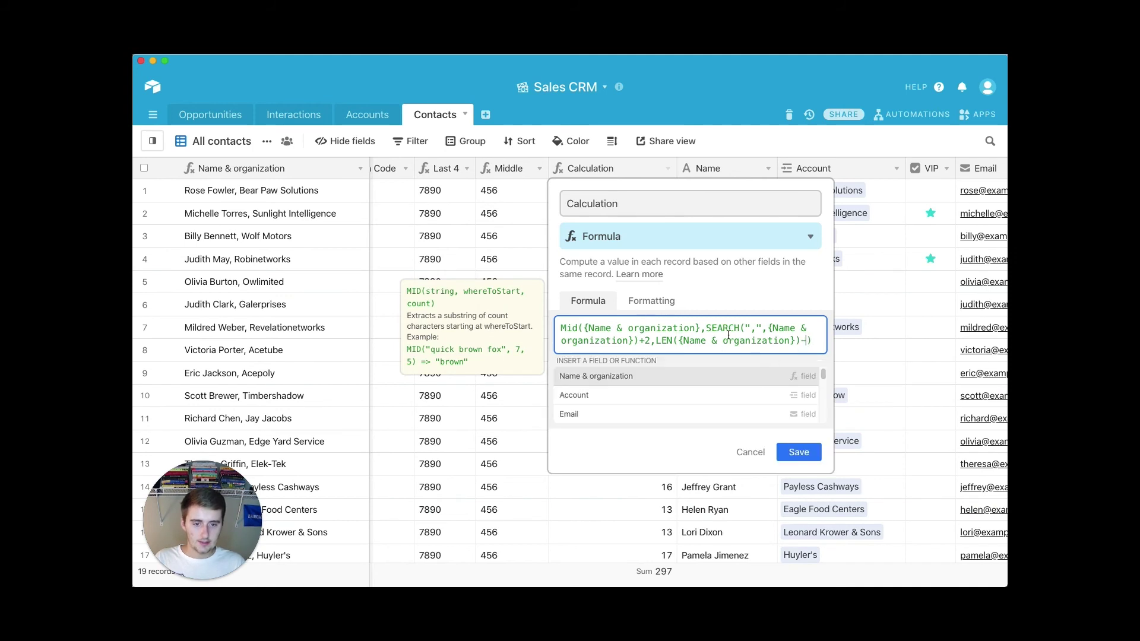
click(706, 328)
drag(707, 328, 651, 340)
key(super+c)
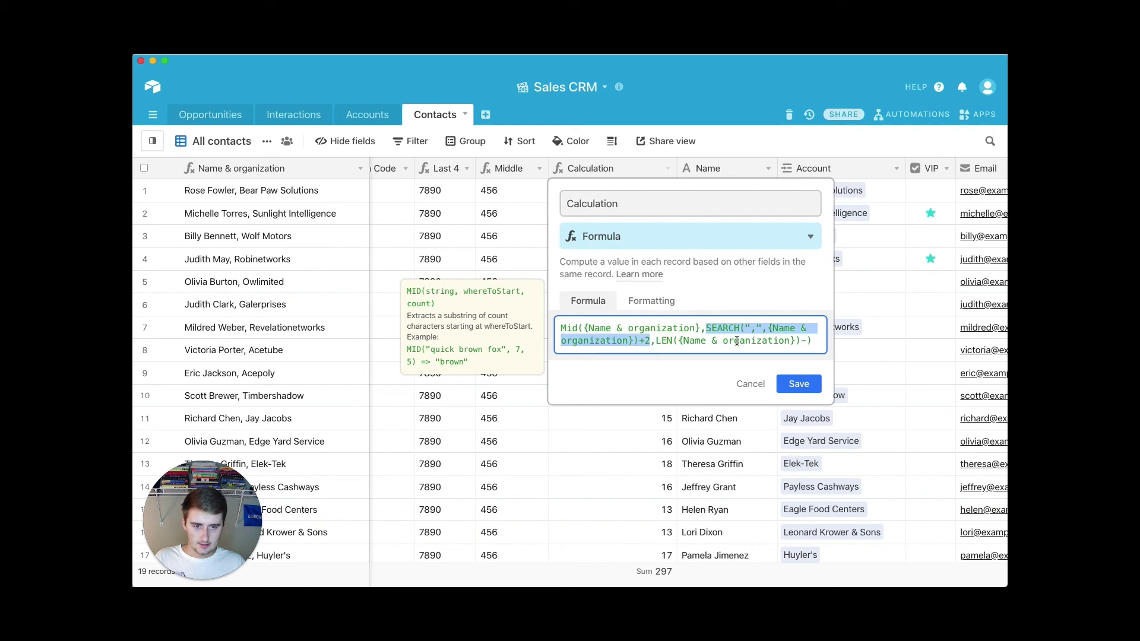
click(807, 343)
key(super+v)
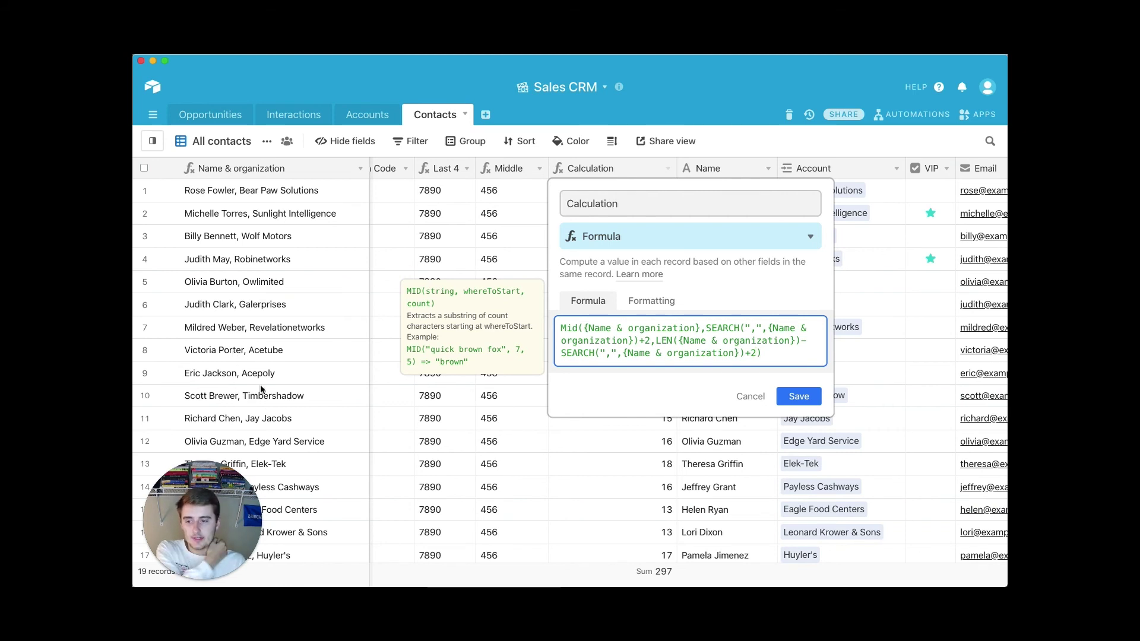
click(797, 395)
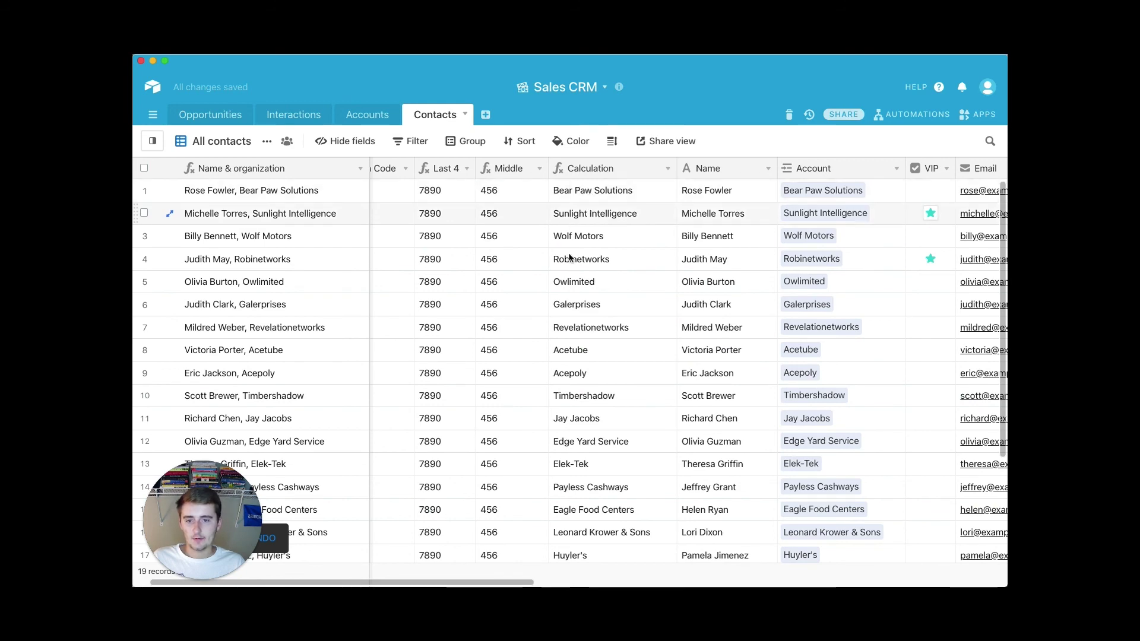
scroll(609, 317, down, 5)
scroll(609, 322, up, 5)
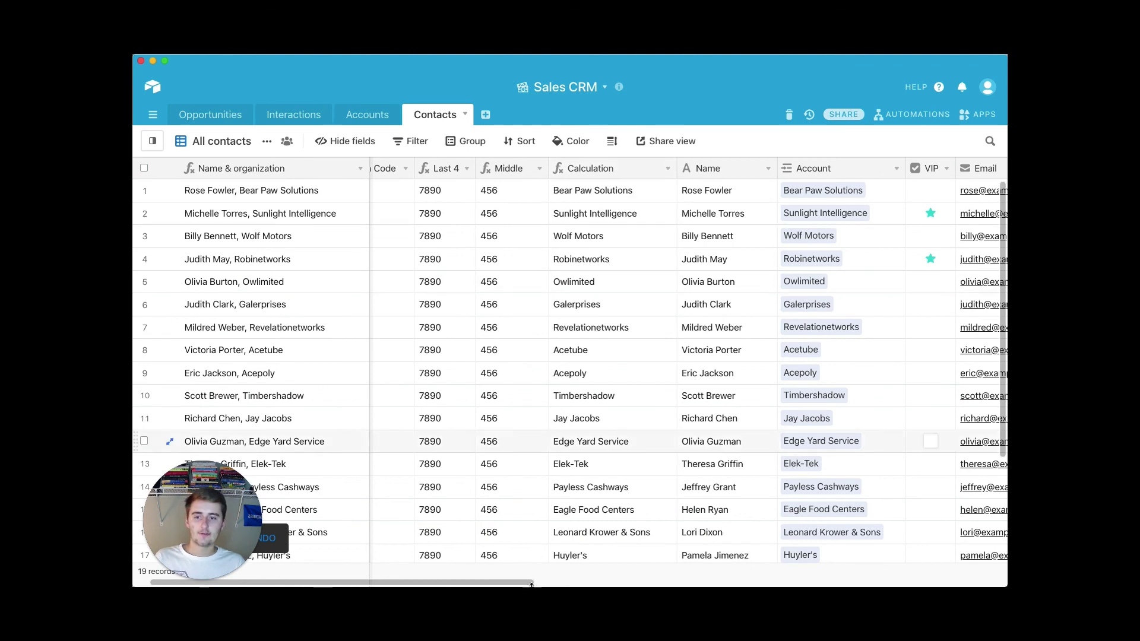
drag(511, 581, 460, 583)
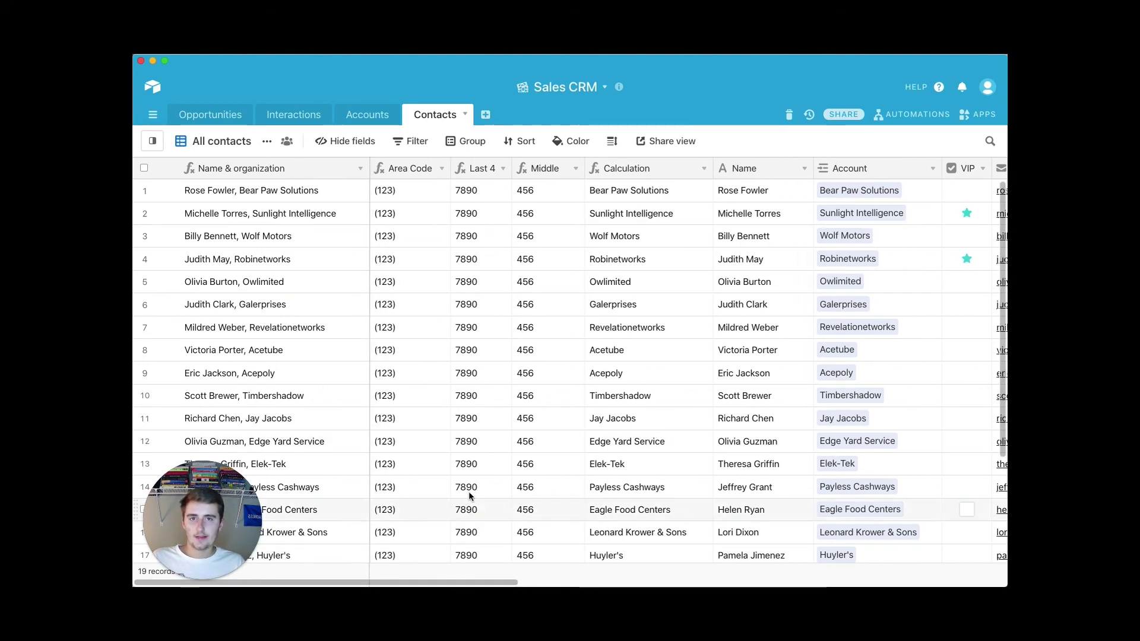